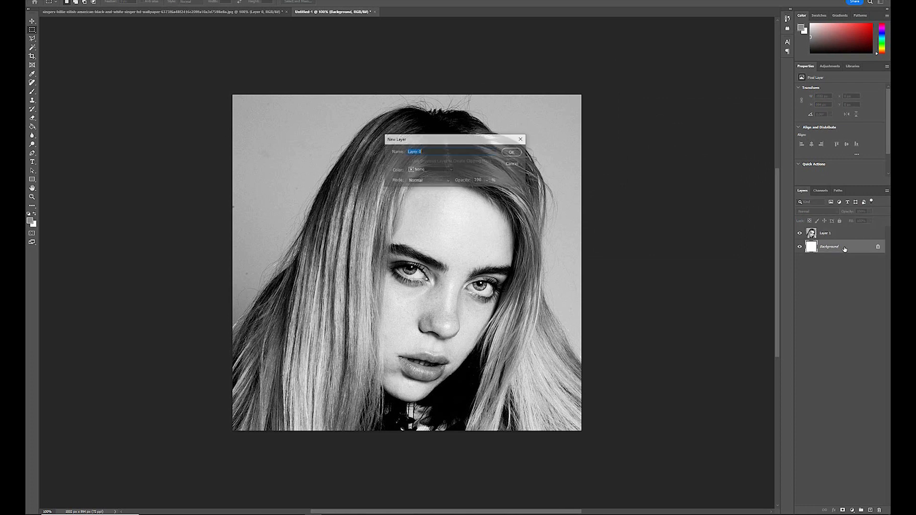
Convert the locked white background into a regular layer and delete it.
click(517, 155)
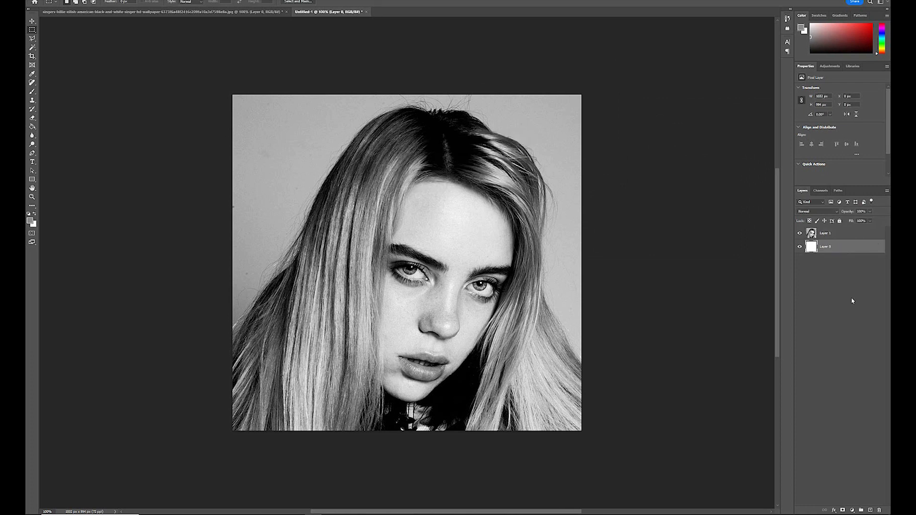
key(Delete)
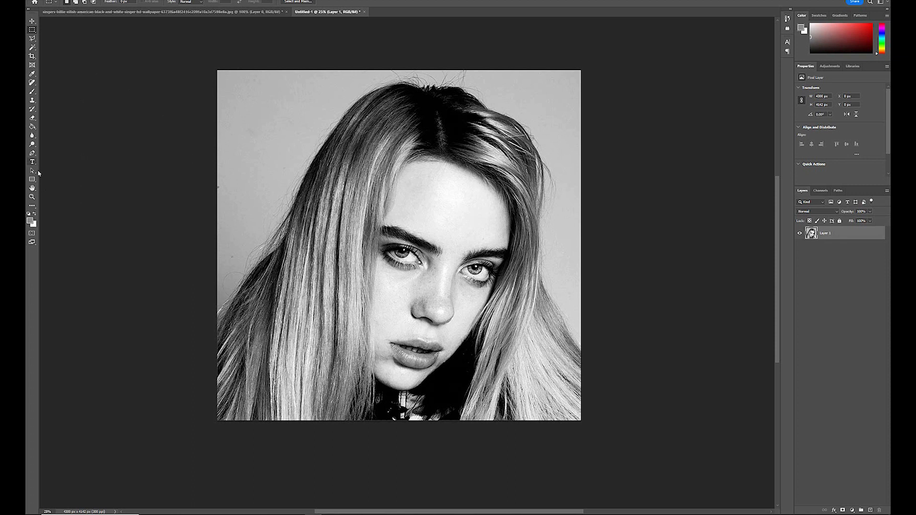
Trace the outer outline of the hair with the Pen tool, over the head and past both sides of the canvas.
click(32, 155)
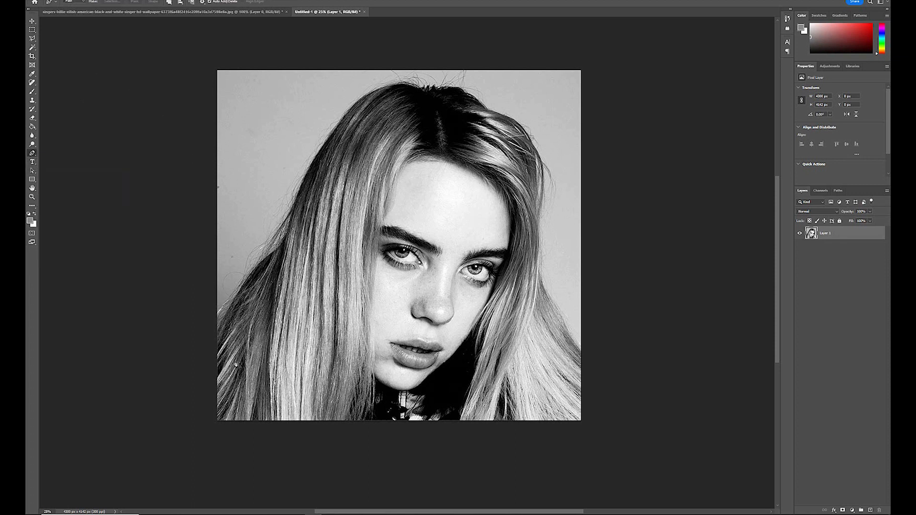
click(215, 333)
click(232, 302)
click(285, 240)
click(292, 210)
click(323, 146)
click(335, 128)
click(363, 96)
click(378, 89)
click(403, 84)
click(420, 87)
click(426, 86)
click(424, 88)
click(432, 87)
click(438, 90)
click(459, 89)
drag(459, 89, 463, 89)
click(468, 95)
click(485, 106)
mouse_move(506, 117)
mouse_down()
mouse_move(518, 123)
mouse_move(509, 118)
mouse_up()
click(531, 139)
drag(544, 172, 545, 189)
drag(540, 225, 539, 270)
click(539, 279)
drag(560, 318, 570, 333)
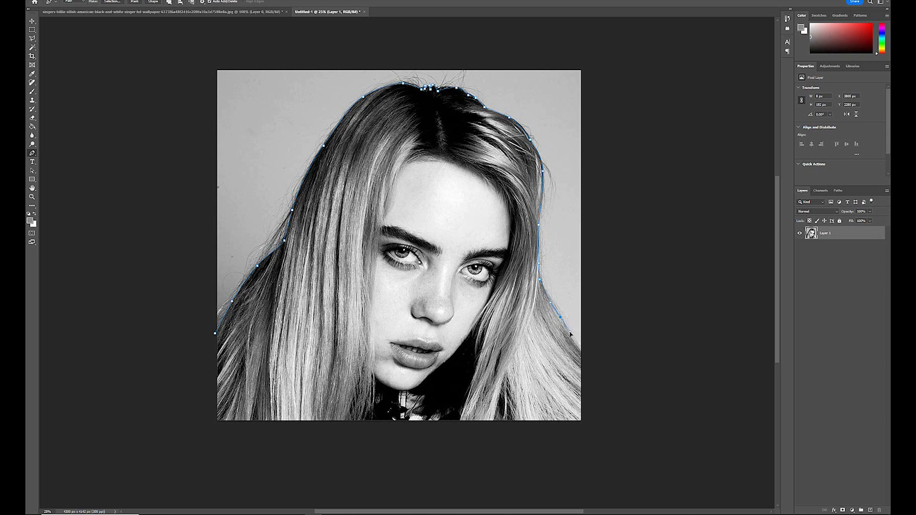
click(585, 357)
Continue the hair path around the outside of the canvas above the head and close it at its starting point.
click(594, 55)
click(175, 44)
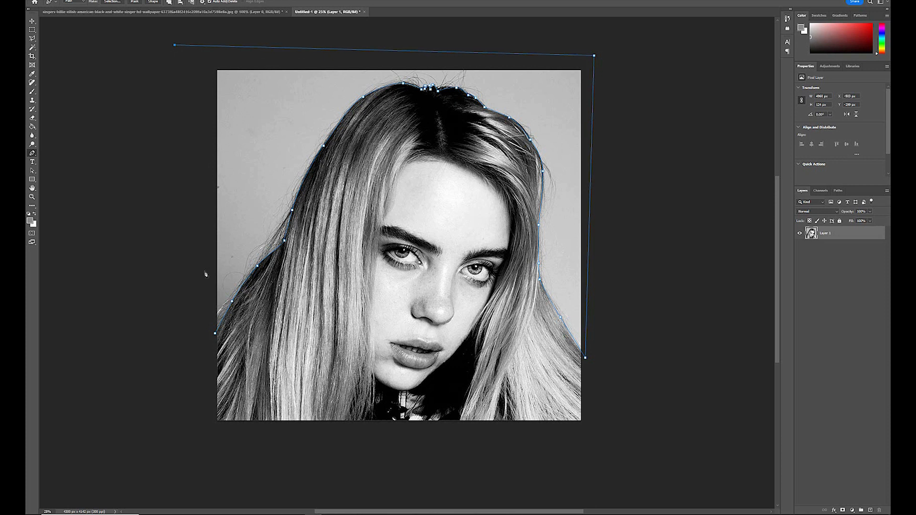
click(202, 328)
click(216, 337)
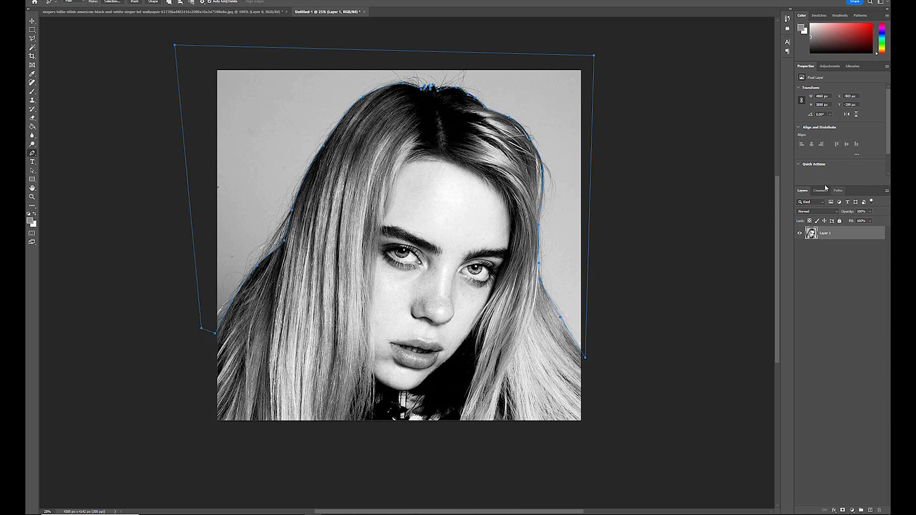
Load the closed path as a selection, delete the backdrop around the head, deselect, and return to the layer list.
click(839, 191)
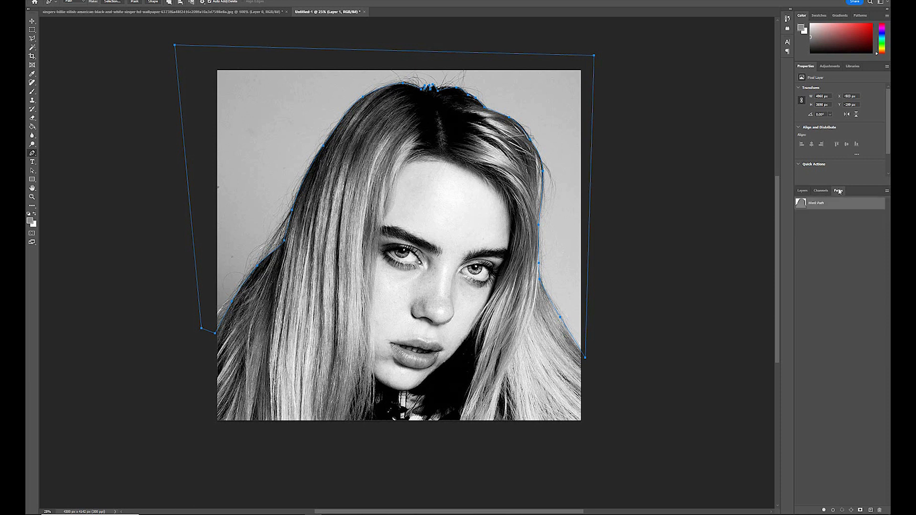
click(842, 510)
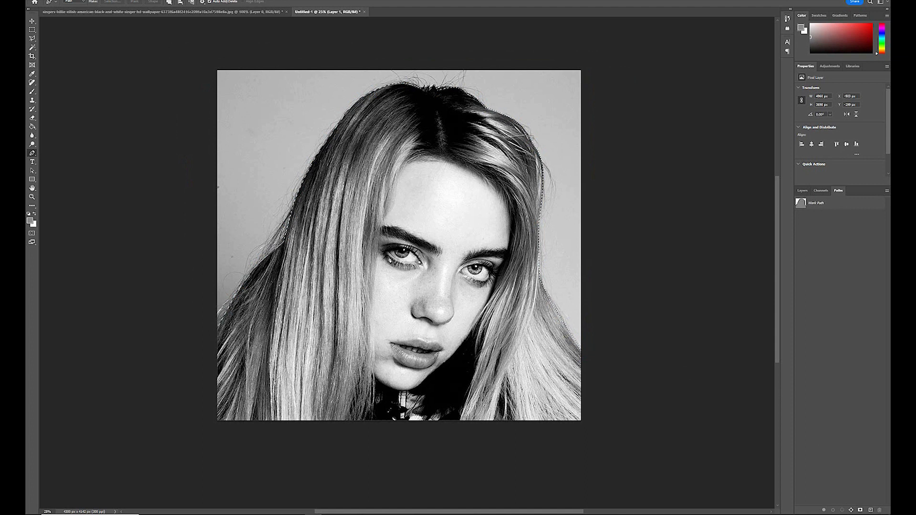
key(Delete)
key(ctrl+d)
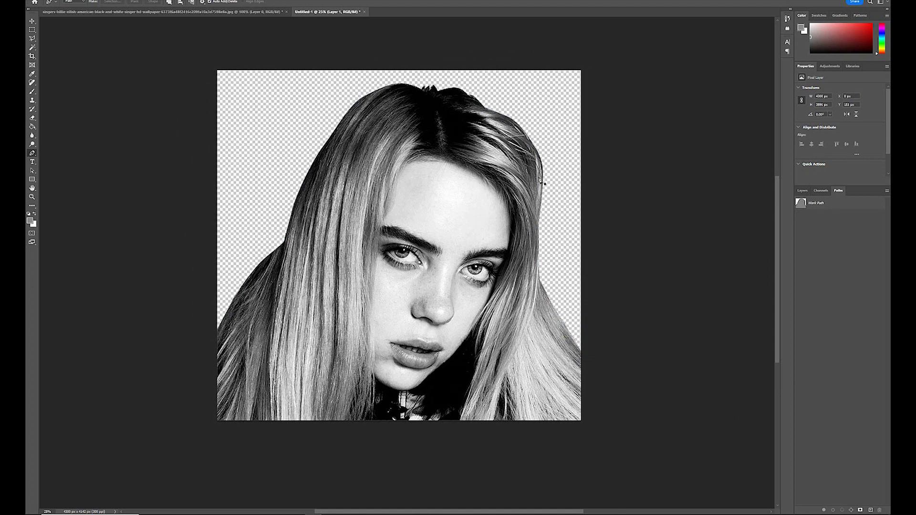
click(803, 191)
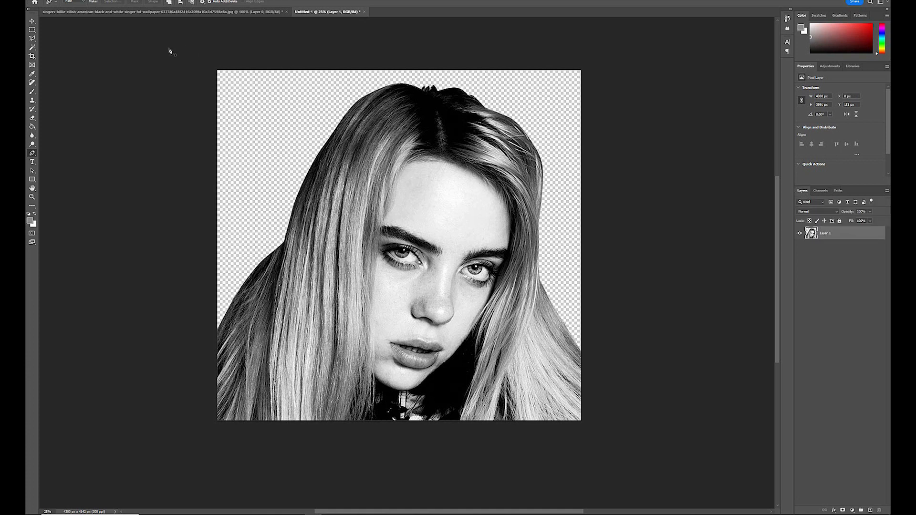
Start the Wicked Stencil Script and set blur amount 1, resize by 500, and black corner markers.
click(48, 0)
mouse_move(67, 161)
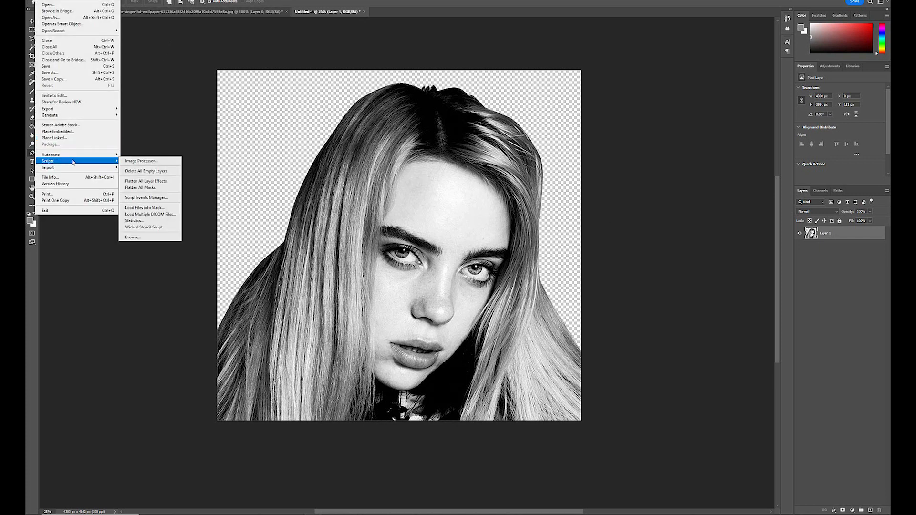
click(146, 228)
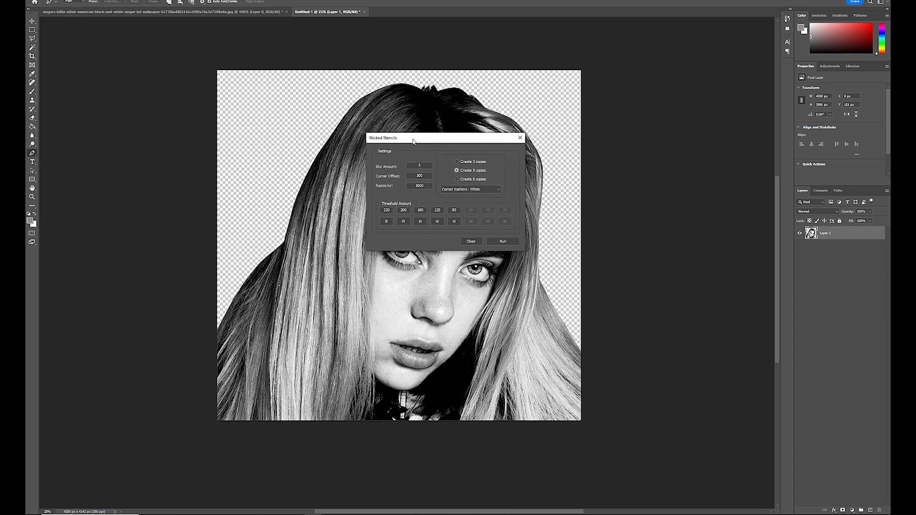
drag(413, 140, 514, 154)
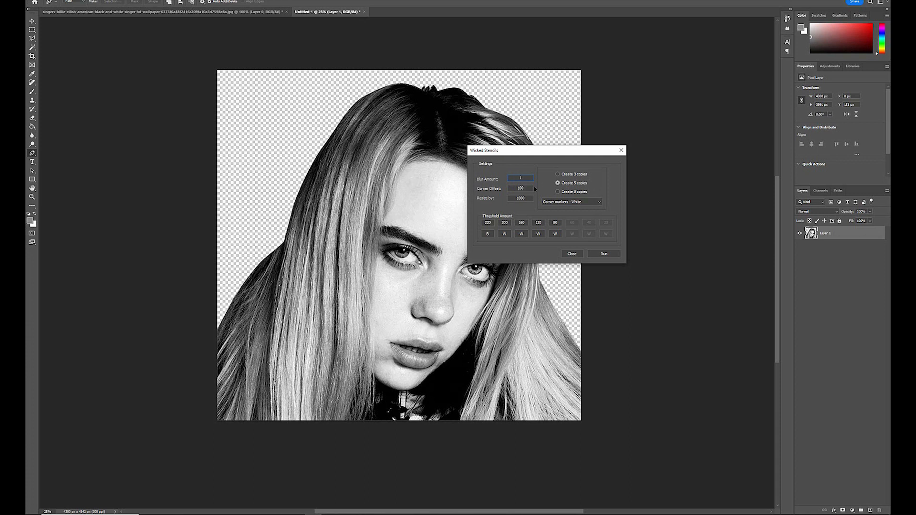
double_click(526, 199)
text(500)
double_click(518, 198)
click(578, 206)
click(574, 217)
drag(527, 151, 598, 152)
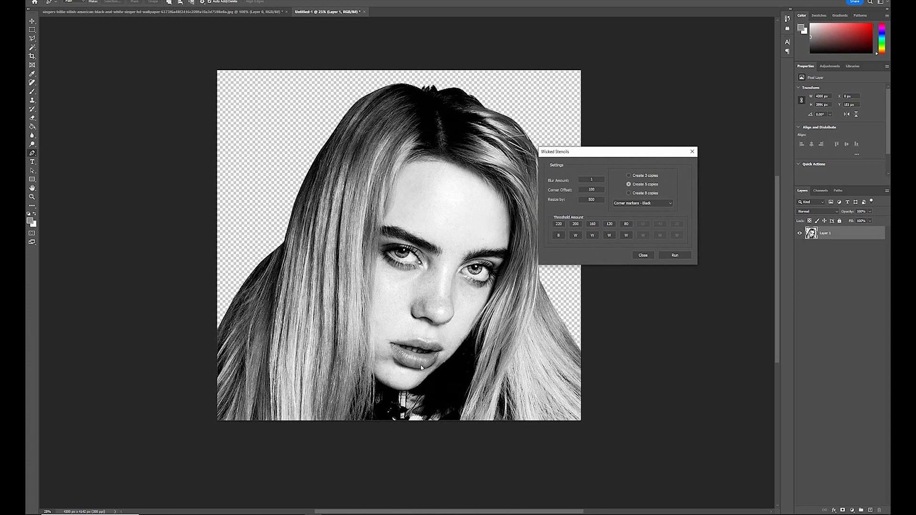
Set the five threshold amounts to 30, 210, 150, 90 and 30, generate the stencil layers, and close the script dialog.
double_click(565, 224)
text(3)
double_click(628, 224)
double_click(575, 224)
text(210)
key(Tab)
key(Tab)
text(90)
double_click(593, 224)
text(150)
click(664, 255)
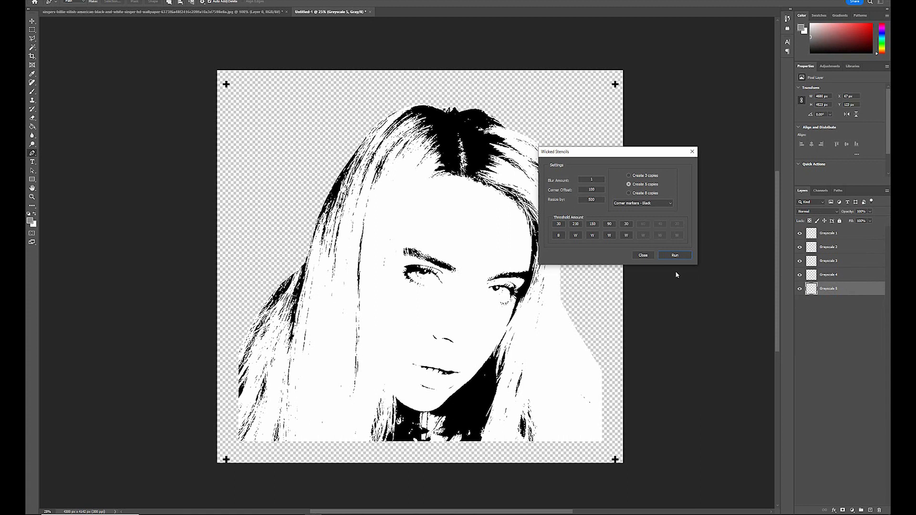
click(692, 153)
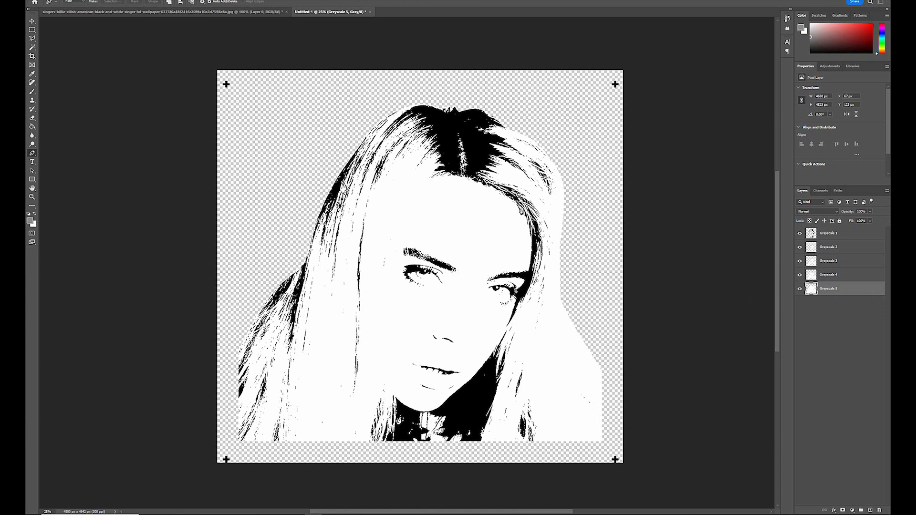
Darken the Greyscale 5 layer with Levels by lowering its white output level to 43.
key(ctrl+l)
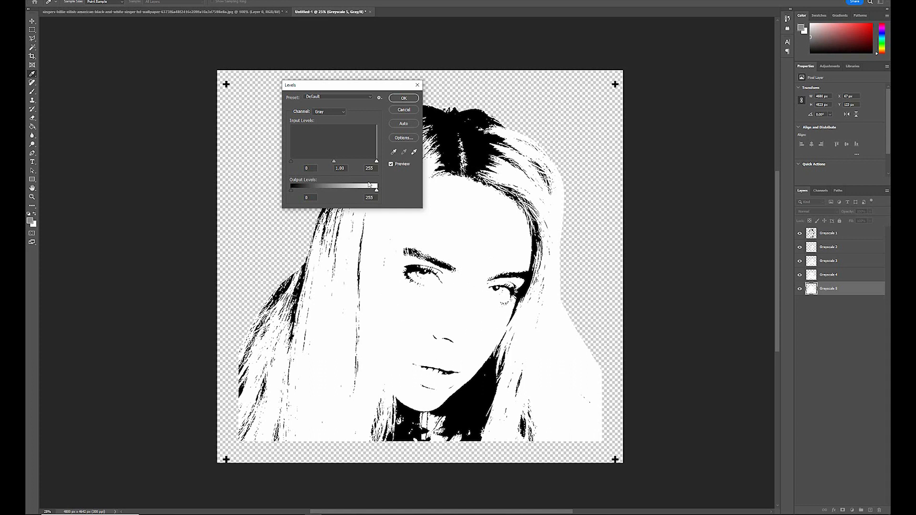
drag(377, 191, 306, 194)
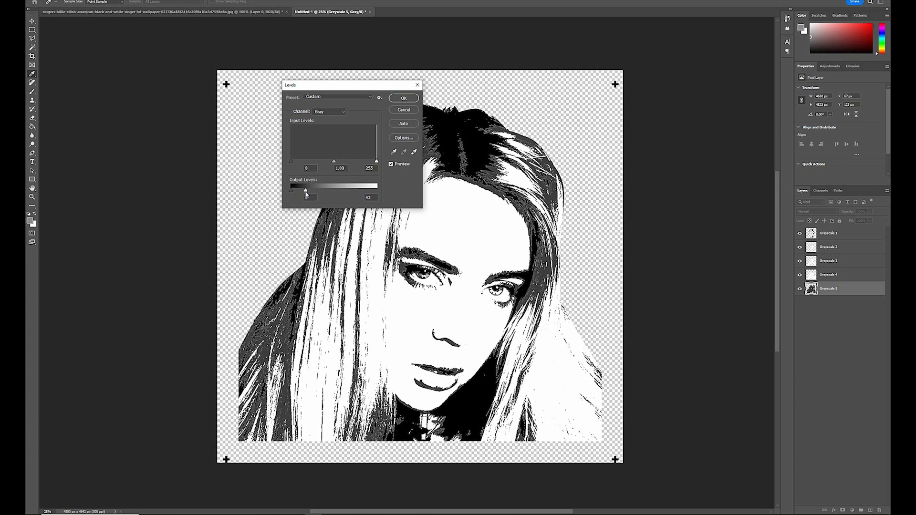
click(403, 100)
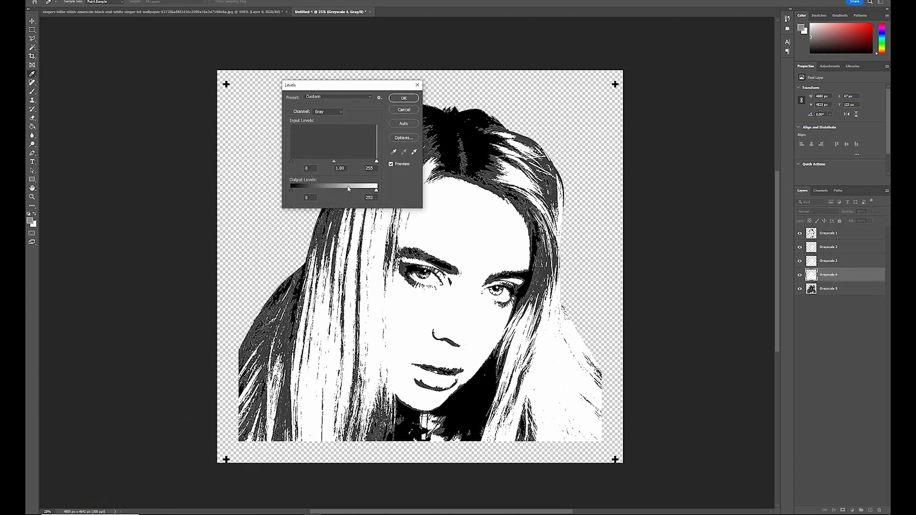
Lower the white output level of the Greyscale 4 layer to 86 with Levels.
drag(349, 190, 320, 189)
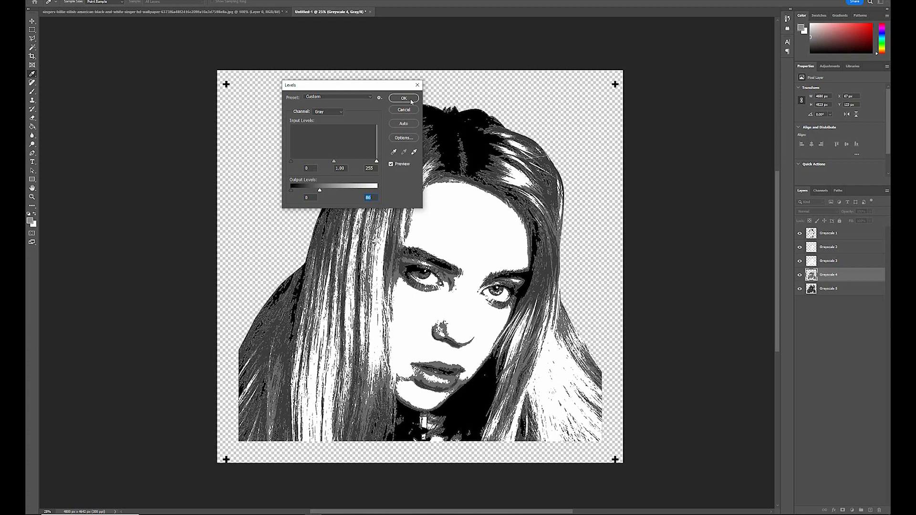
click(403, 98)
key(p)
Lower the white output level of the Greyscale 3 layer to 112 with Levels.
click(856, 262)
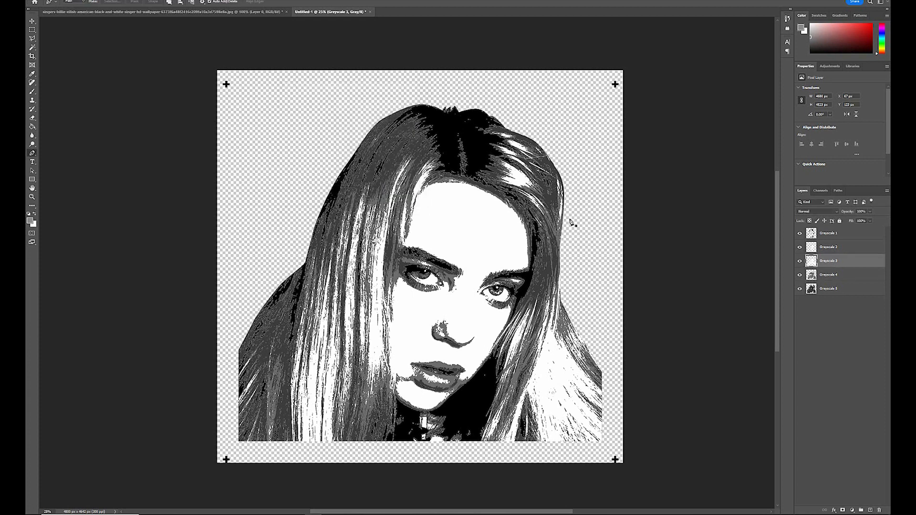
key(ctrl+l)
drag(376, 190, 328, 190)
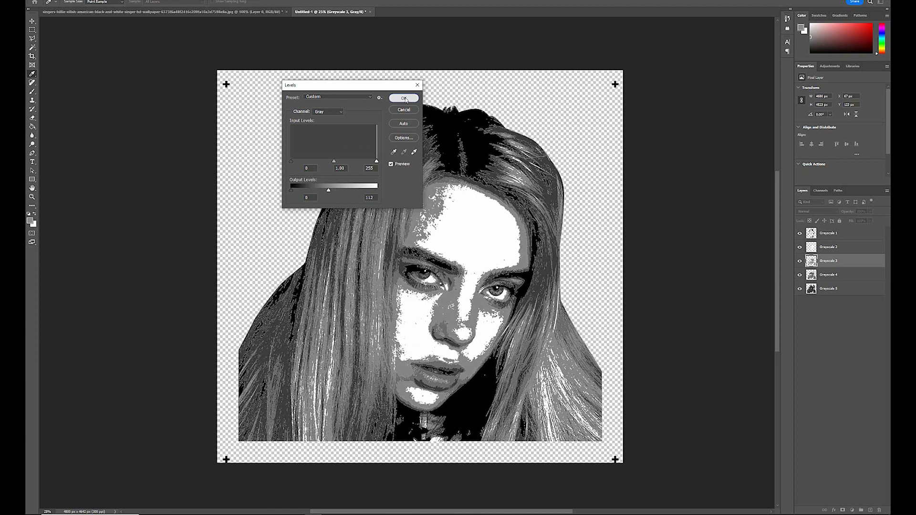
click(403, 98)
Lower the white output level of the Greyscale 2 layer with Levels to make it light grey.
click(829, 247)
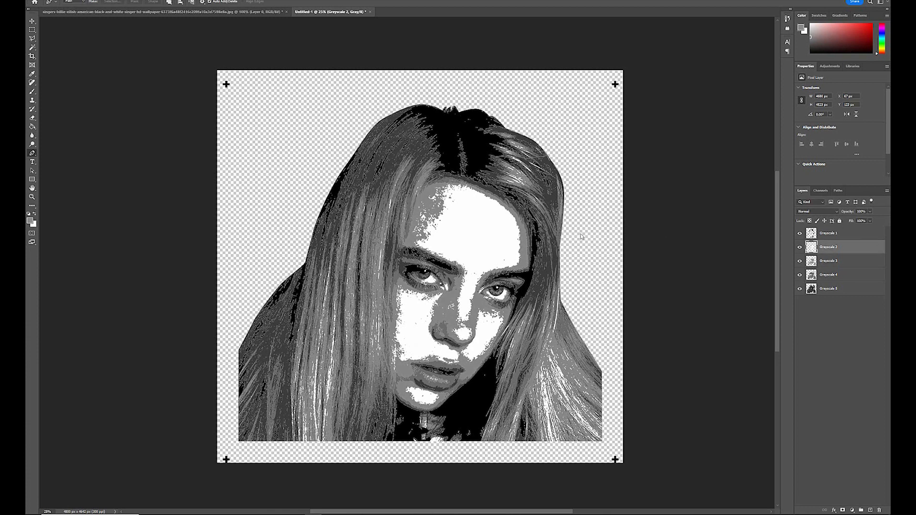
key(ctrl+l)
drag(376, 190, 351, 195)
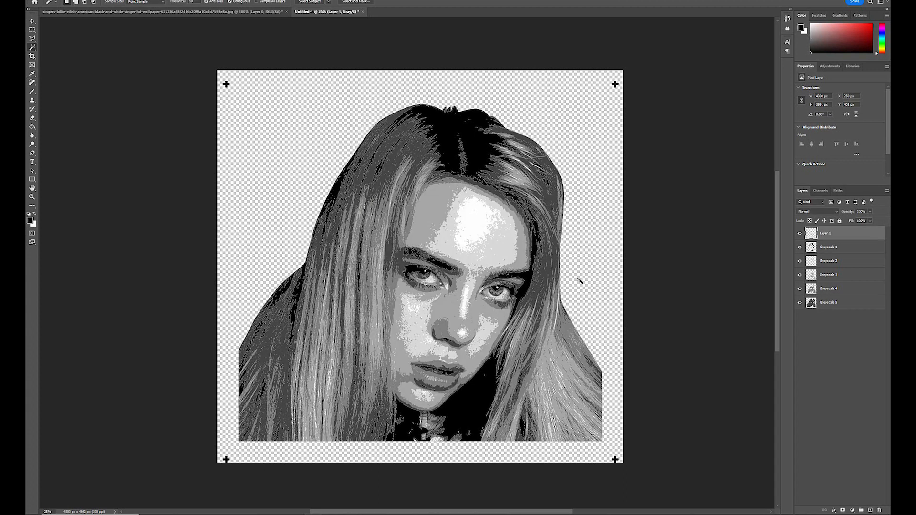
key(ctrl+minus)
key(ctrl+minus)
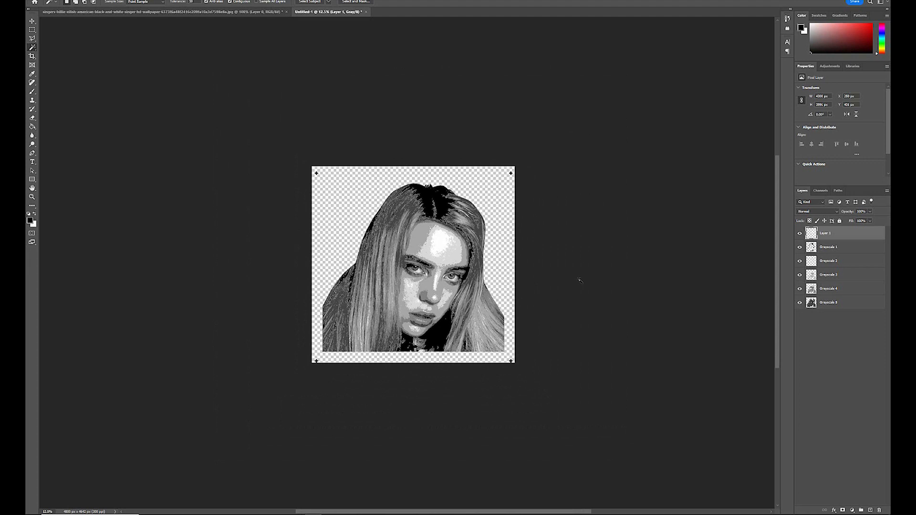
key(ctrl+plus)
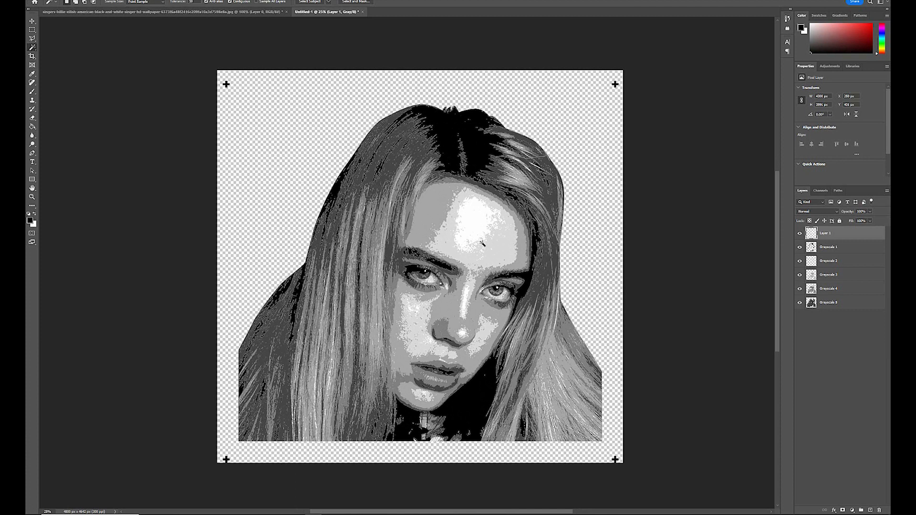
scroll(482, 243, down, 3)
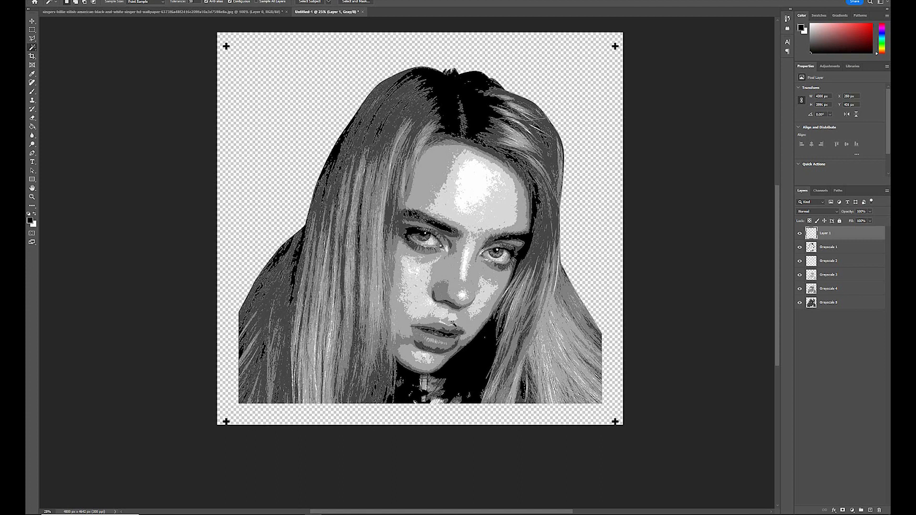
scroll(453, 323, up, 3)
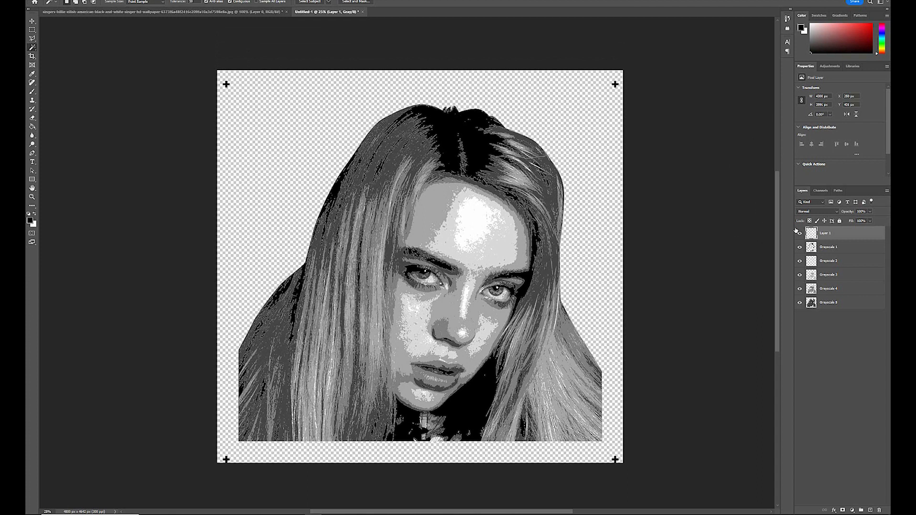
Hide Layer 1 and the layers Greyscale 1 through Greyscale 4, leaving only Greyscale 5 displayed.
click(800, 234)
click(801, 248)
click(800, 261)
click(800, 275)
click(800, 289)
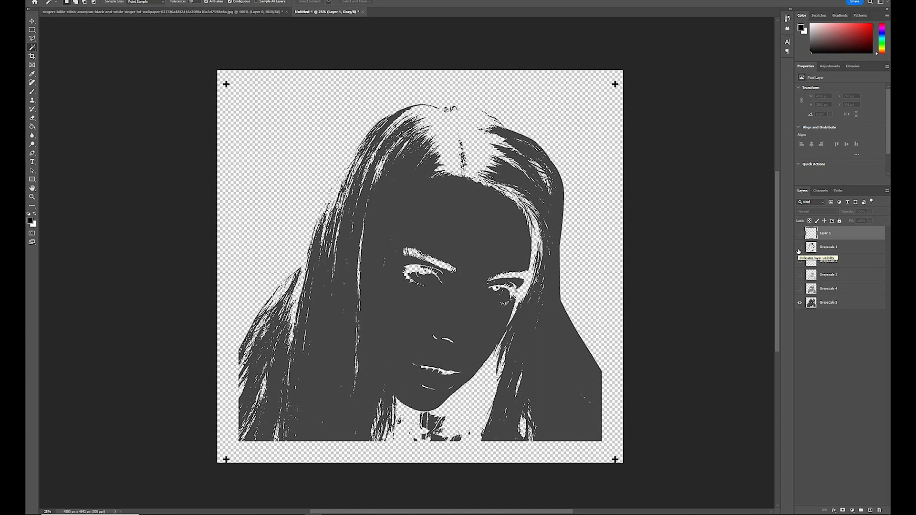
Show Greyscale 1, select its black areas by Color Range with sampled colors and fuzziness 40, and hide the layer again.
click(799, 247)
click(830, 246)
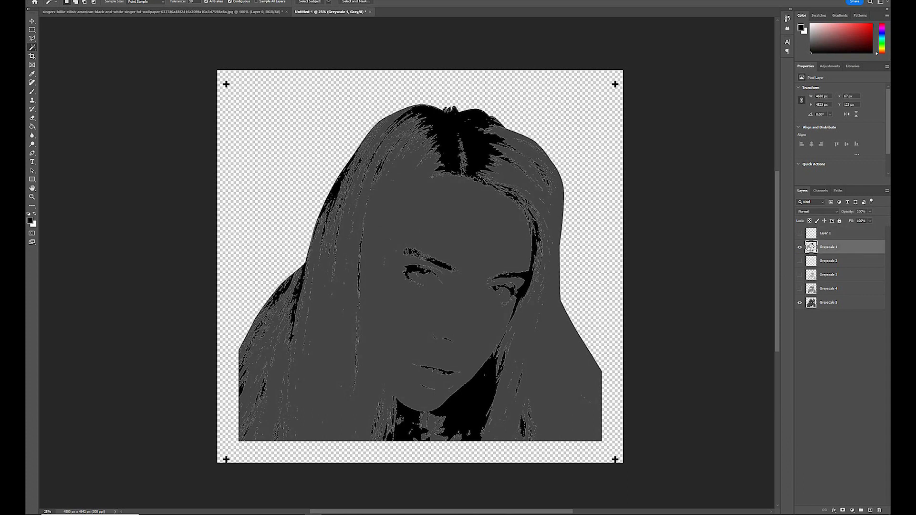
click(107, 1)
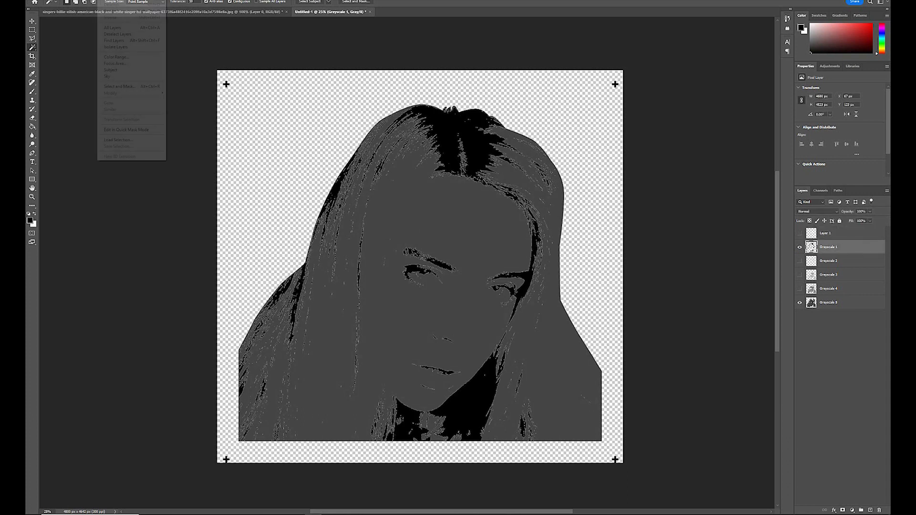
click(125, 58)
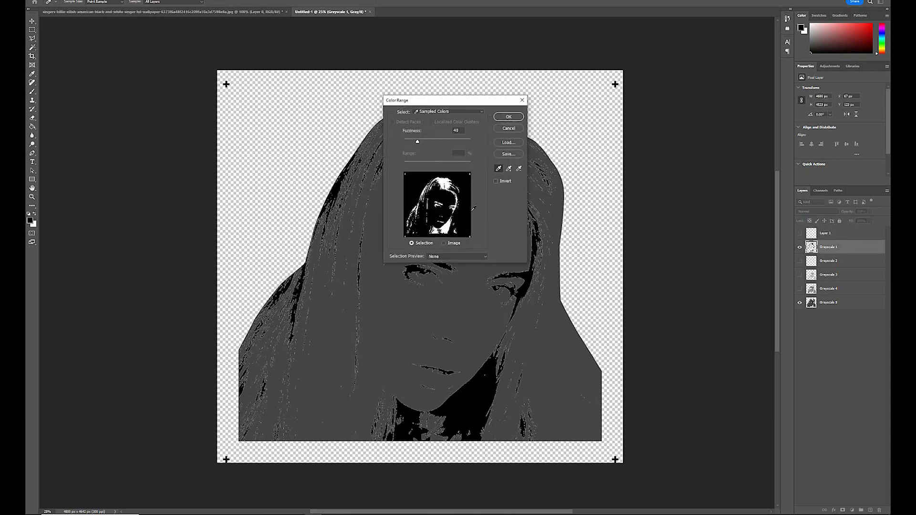
click(509, 116)
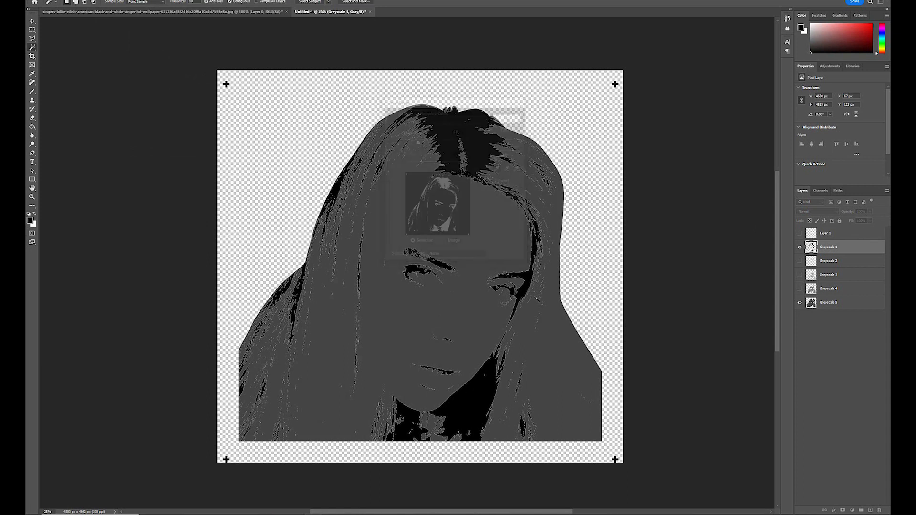
click(798, 247)
Activate the Greyscale 5 layer and sample its dark grey as the brush colour.
click(835, 302)
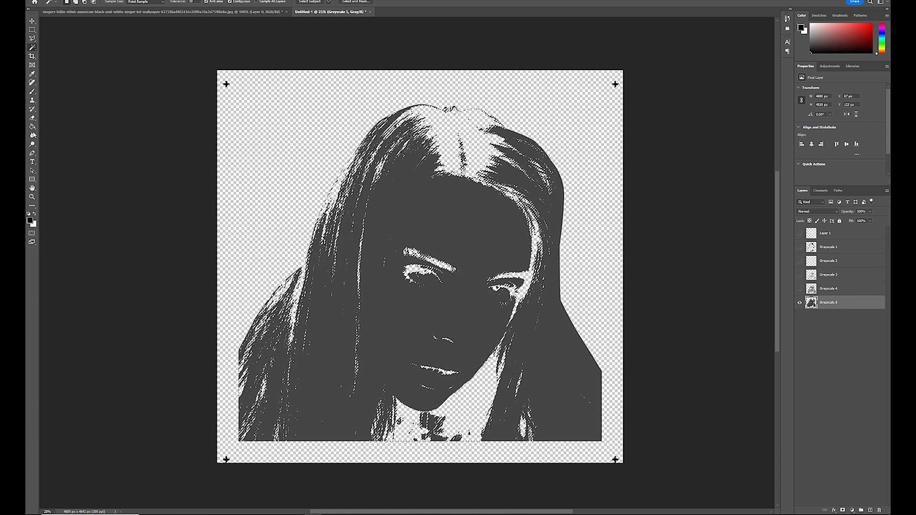
click(32, 91)
key(i)
click(330, 351)
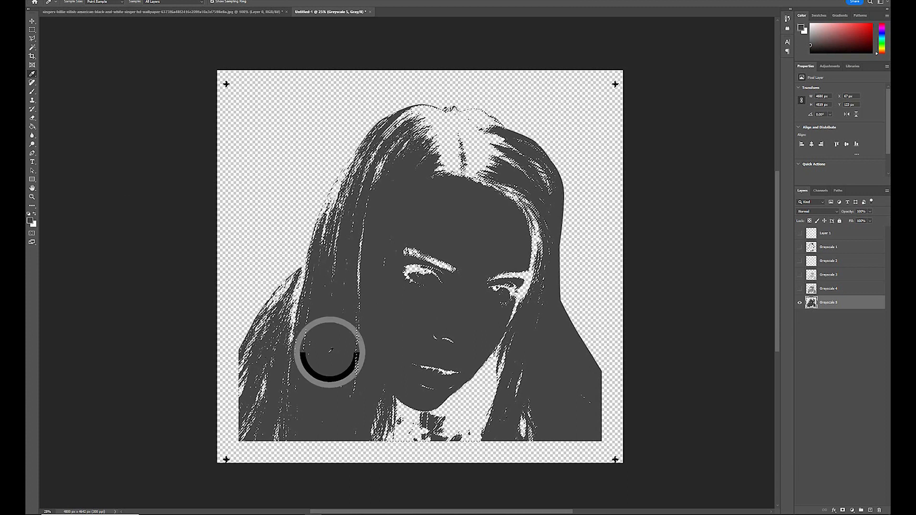
key(b)
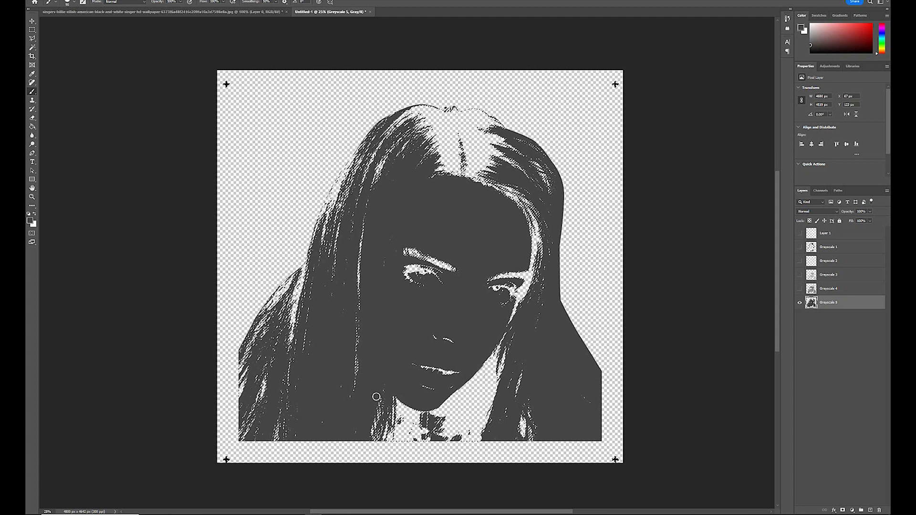
Enlarge the brush and paint the selected gaps on Greyscale 5 dark grey to form a solid silhouette, leaving nothing selected.
key(bracketright)
key(bracketright)
key(bracketright)
key(bracketright)
key(bracketright)
key(bracketright)
key(bracketright)
key(bracketright)
key(bracketright)
key(bracketright)
key(bracketright)
key(bracketright)
key(bracketright)
key(bracketright)
key(bracketright)
key(bracketright)
key(bracketright)
key(bracketright)
key(bracketright)
key(bracketright)
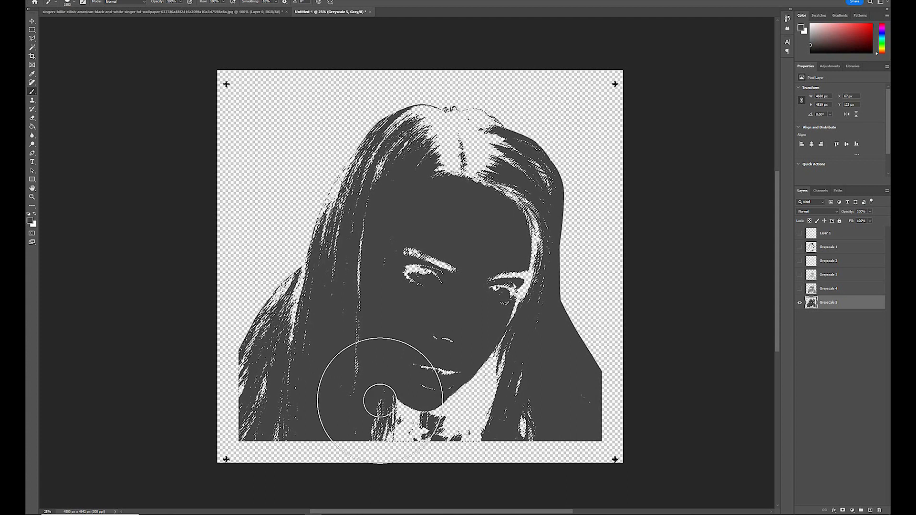
drag(388, 388, 555, 369)
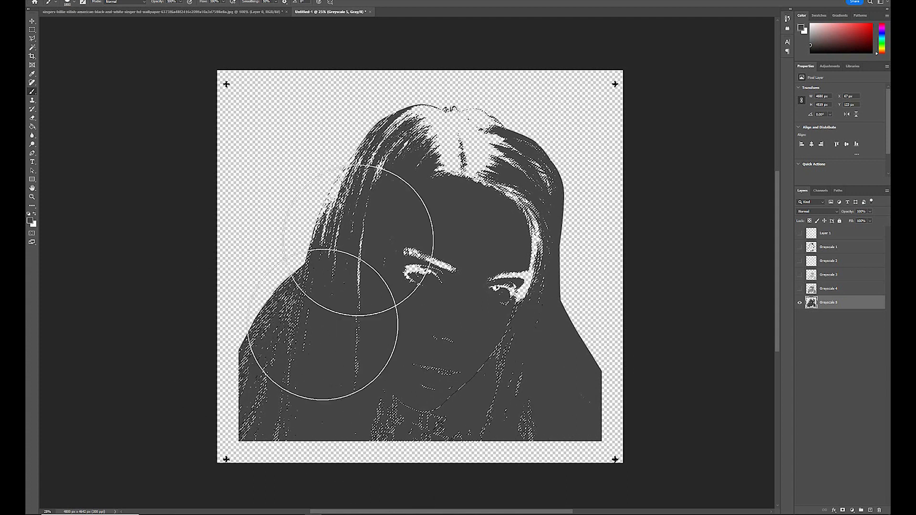
mouse_move(437, 144)
mouse_down()
mouse_move(440, 123)
mouse_move(522, 184)
mouse_move(389, 246)
mouse_move(484, 133)
mouse_up()
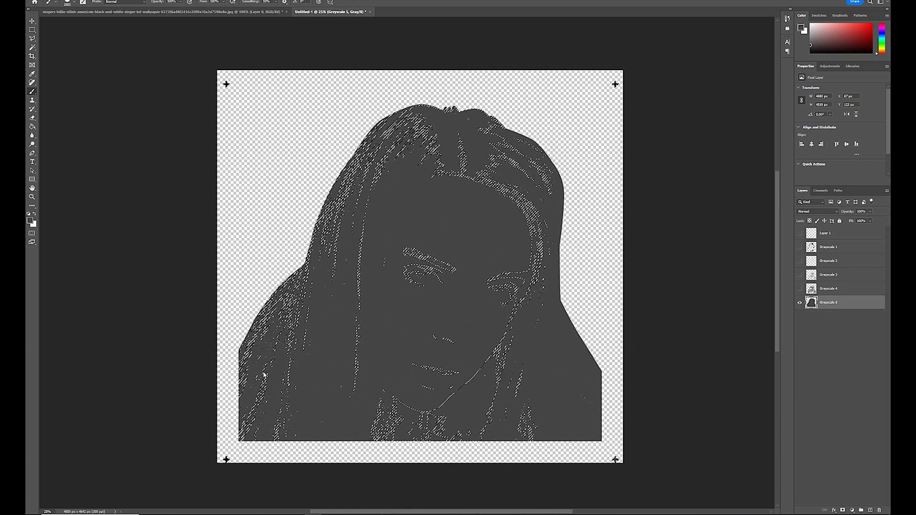
mouse_move(224, 382)
mouse_down()
mouse_move(288, 259)
mouse_move(446, 193)
mouse_move(487, 252)
mouse_move(495, 296)
mouse_move(456, 342)
mouse_up()
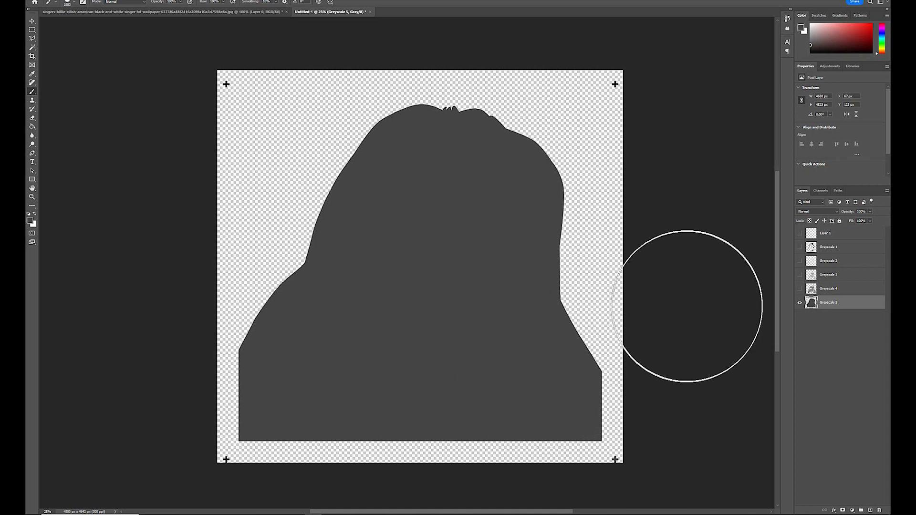
Show the Greyscale 4 layer, make it active and shrink the brush for detail work.
click(799, 289)
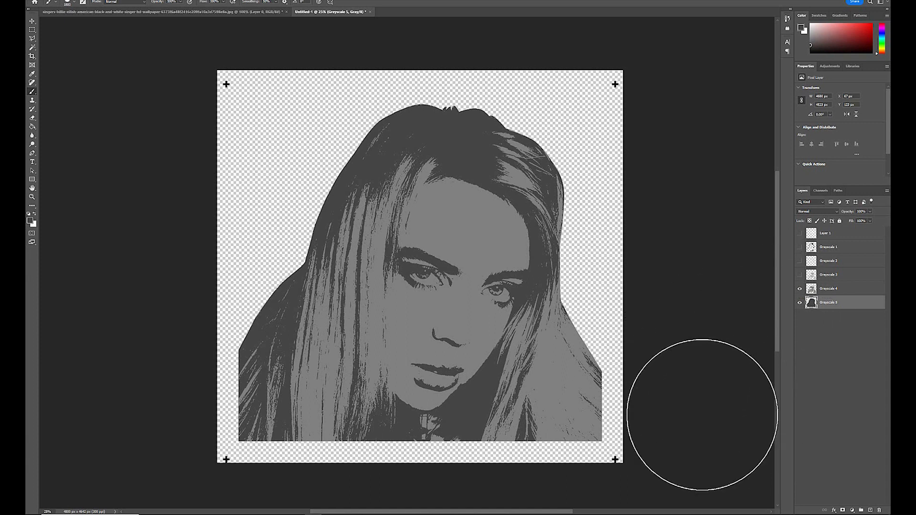
key(ctrl+plus)
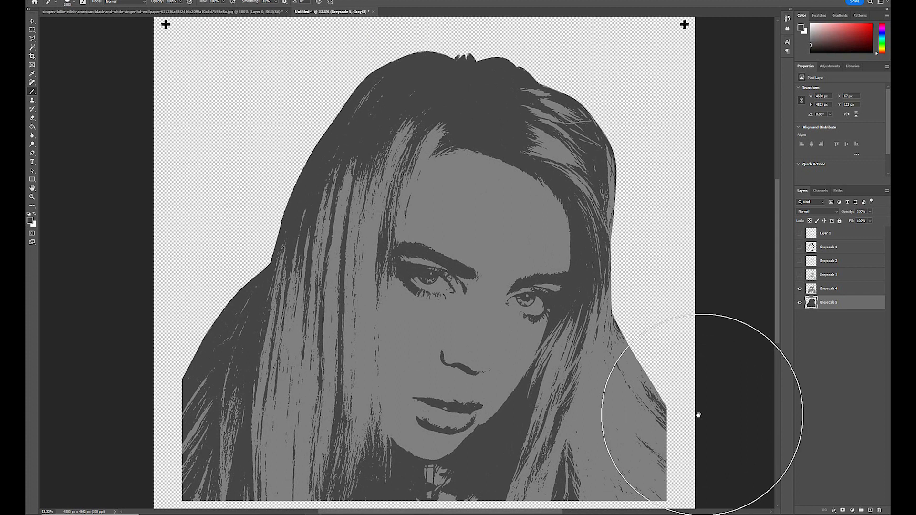
mouse_move(668, 291)
mouse_down()
mouse_move(646, 212)
mouse_move(655, 287)
mouse_up()
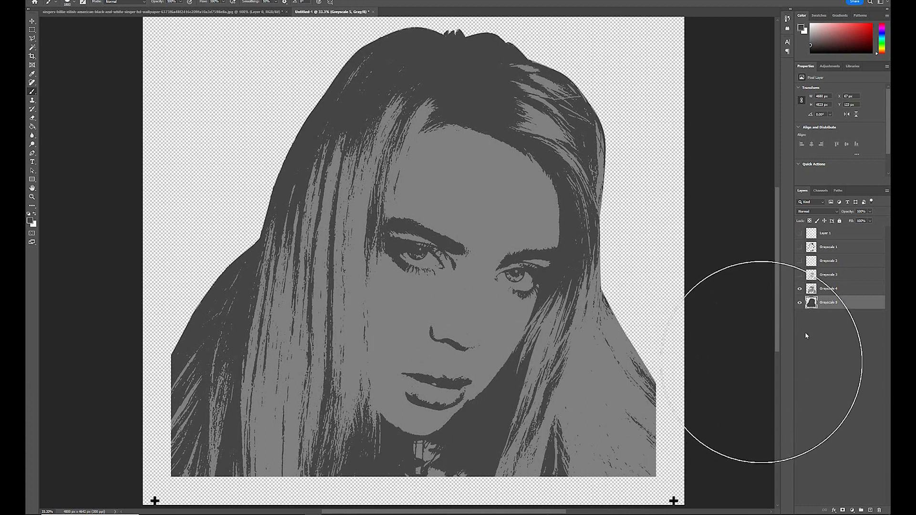
click(811, 288)
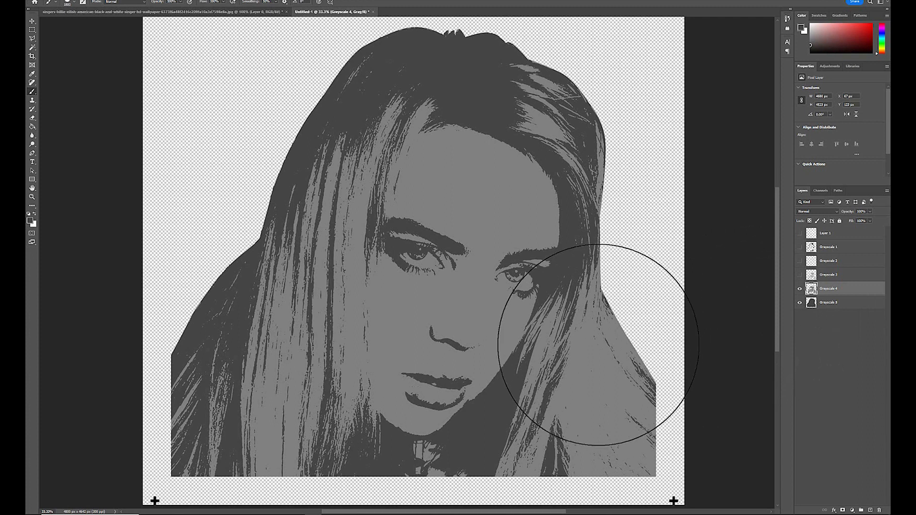
key(bracketleft)
key(bracketleft)
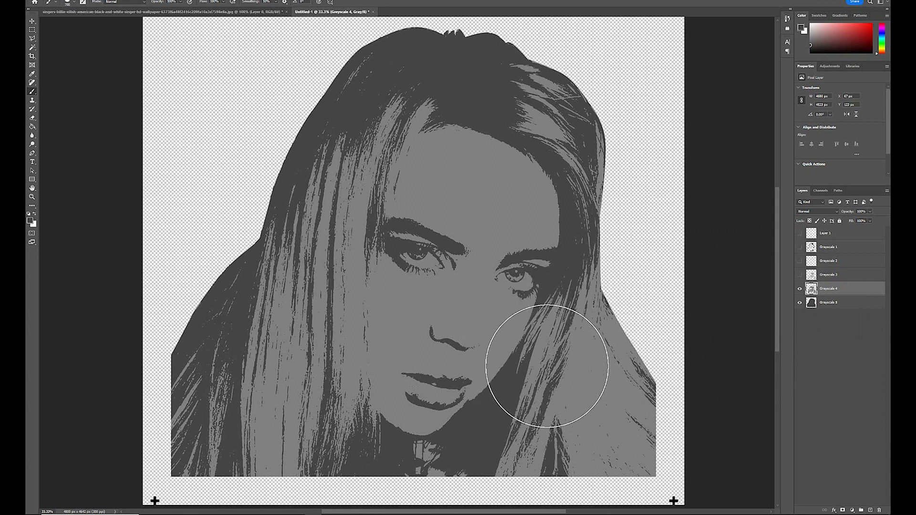
key(bracketleft)
key(bracketleft)
key(bracketleft)
key(bracketleft)
key(bracketleft)
key(bracketleft)
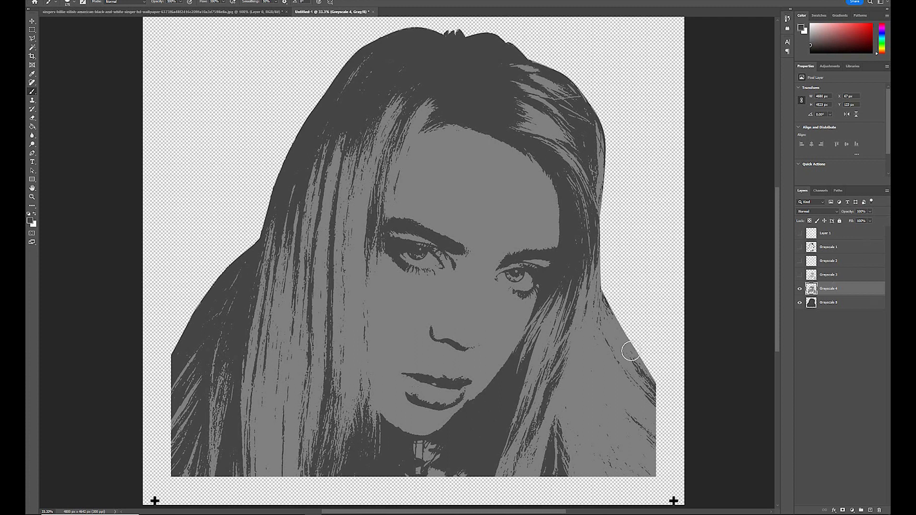
Show Greyscale 3 above Greyscale 4, reduce the brush further for the mouth and chin area, and switch to the Eraser tool.
click(799, 276)
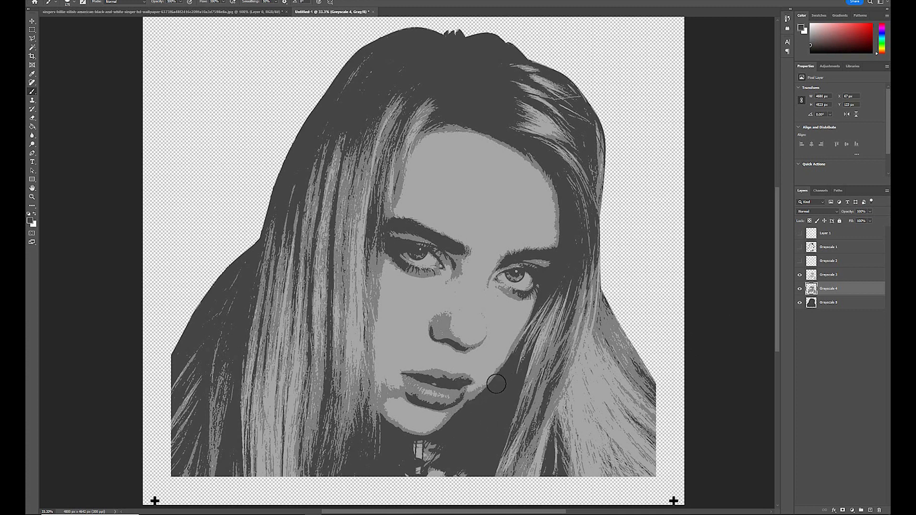
drag(488, 383, 478, 351)
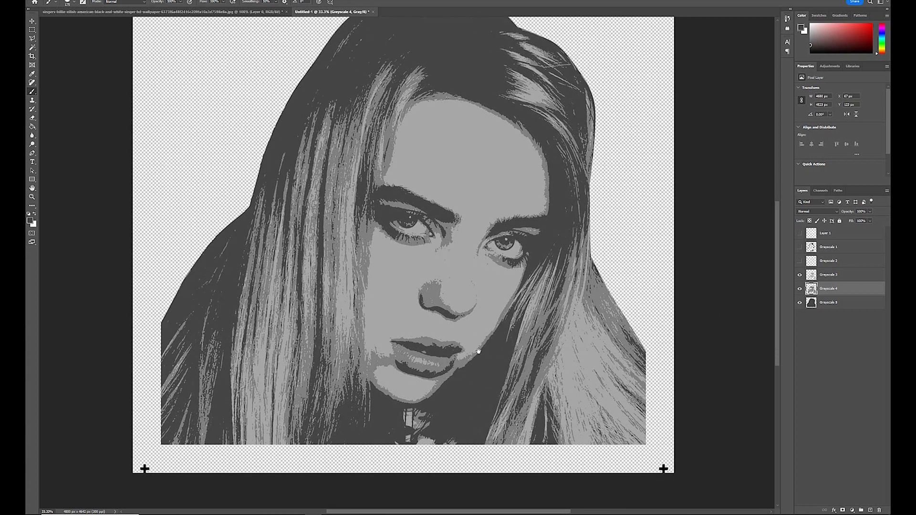
key(ctrl+plus)
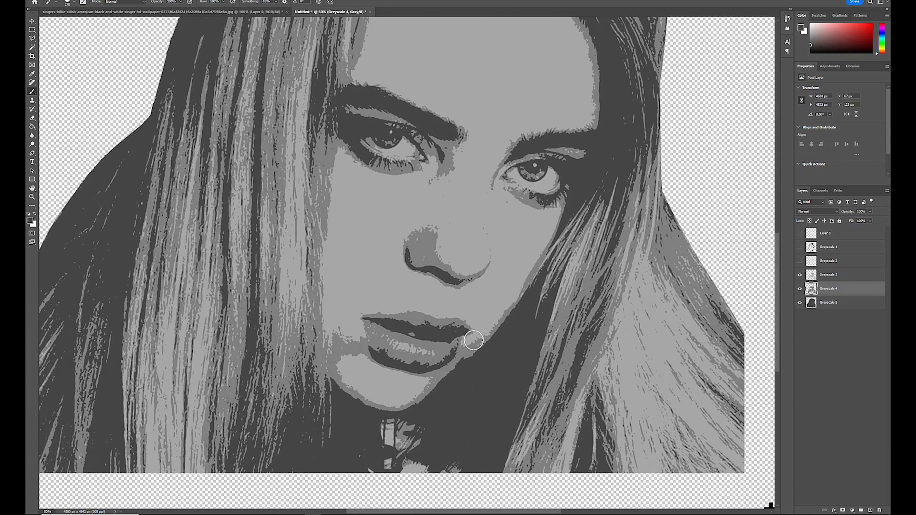
drag(497, 354, 491, 346)
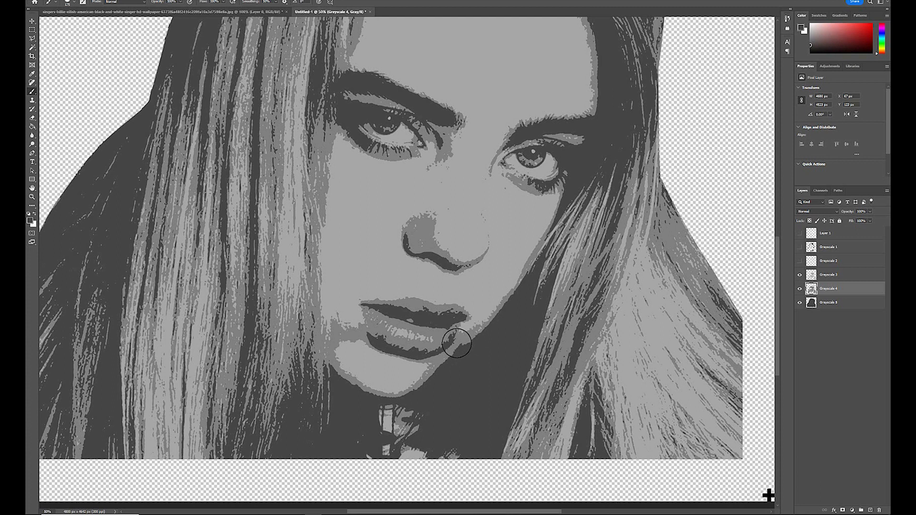
key(bracketleft)
key(bracketleft)
key(bracketleft)
key(bracketleft)
key(bracketleft)
key(bracketleft)
click(33, 117)
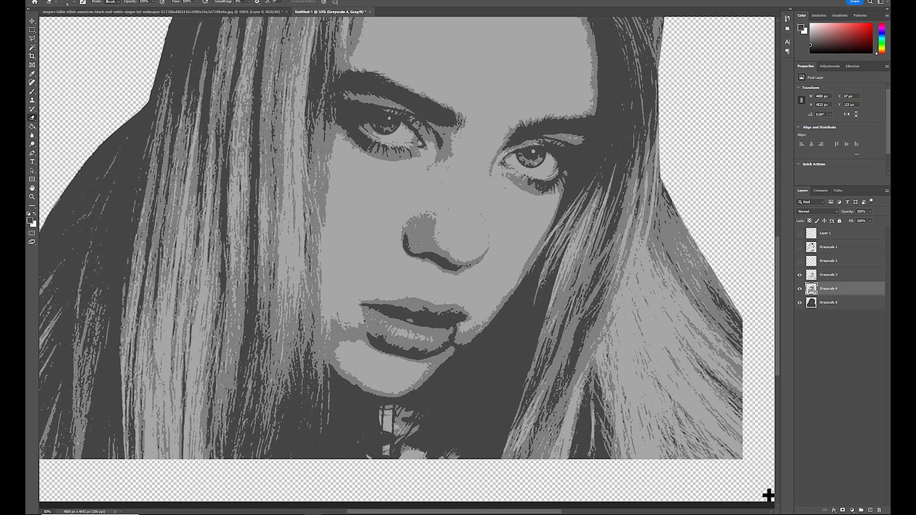
scroll(768, 496, up, 1)
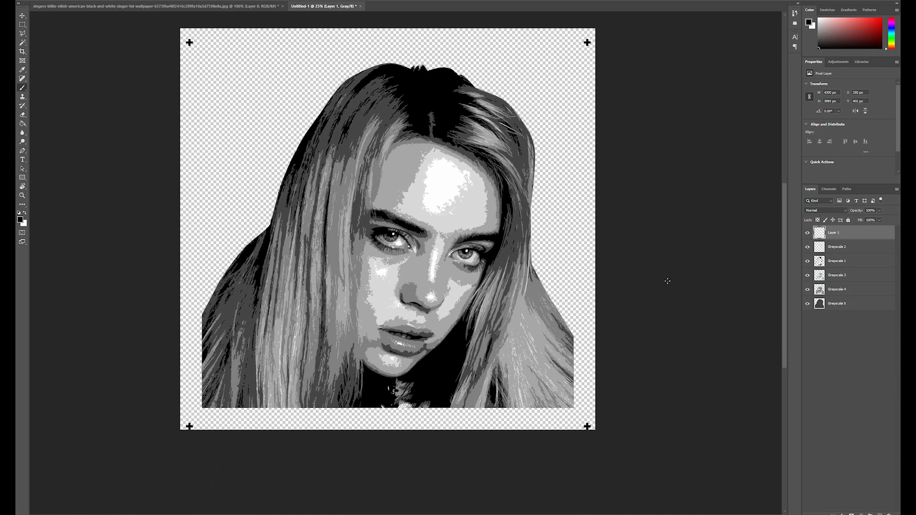
Create a new portrait A3 document of 297 x 420 mm at 300 ppi in RGB Color with a white background.
click(30, 1)
click(47, 1)
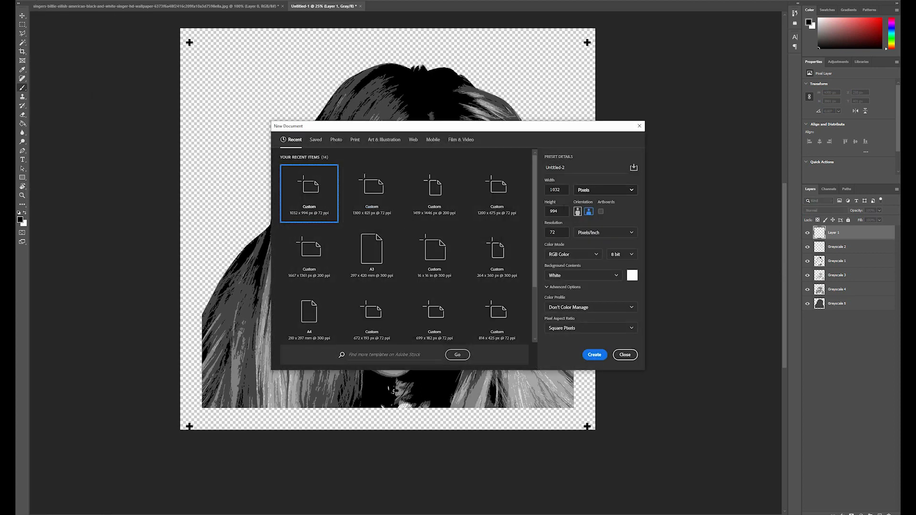
click(368, 253)
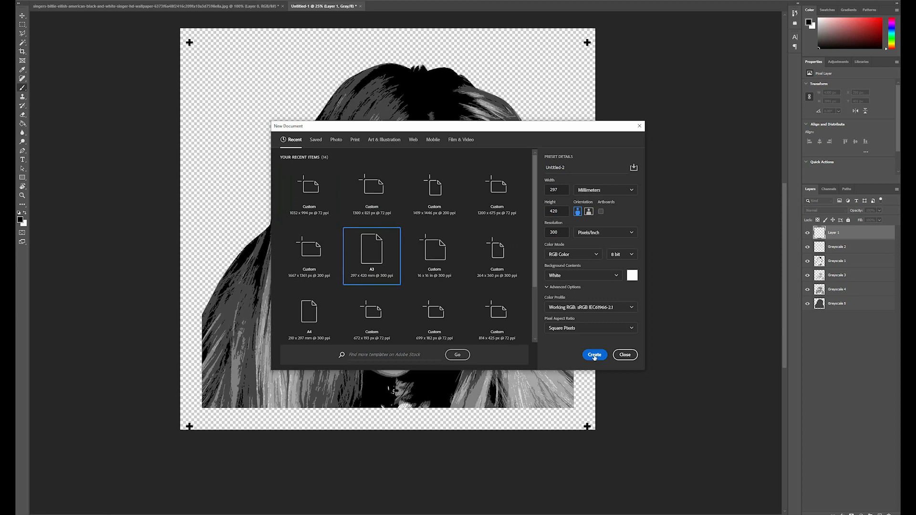
click(594, 355)
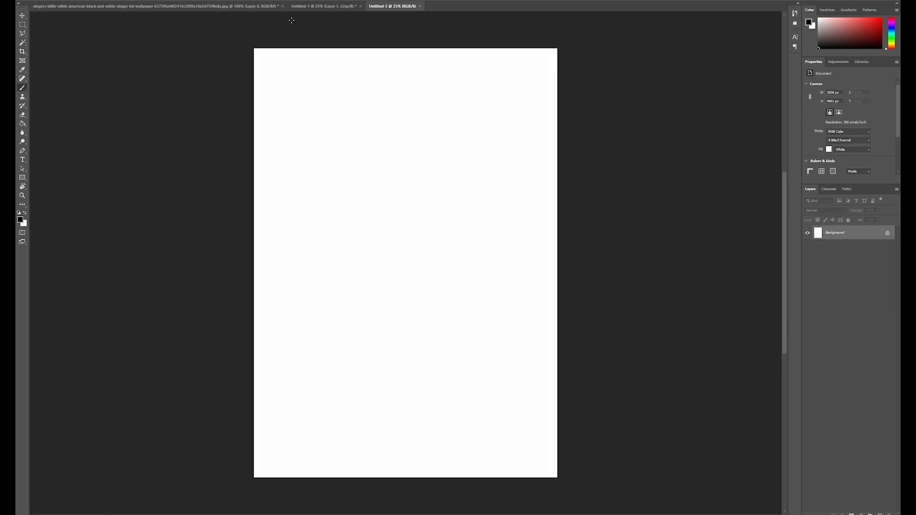
Copy Layer 1 and all five Greyscale layers from Untitled-1 into the new A3 document.
click(306, 7)
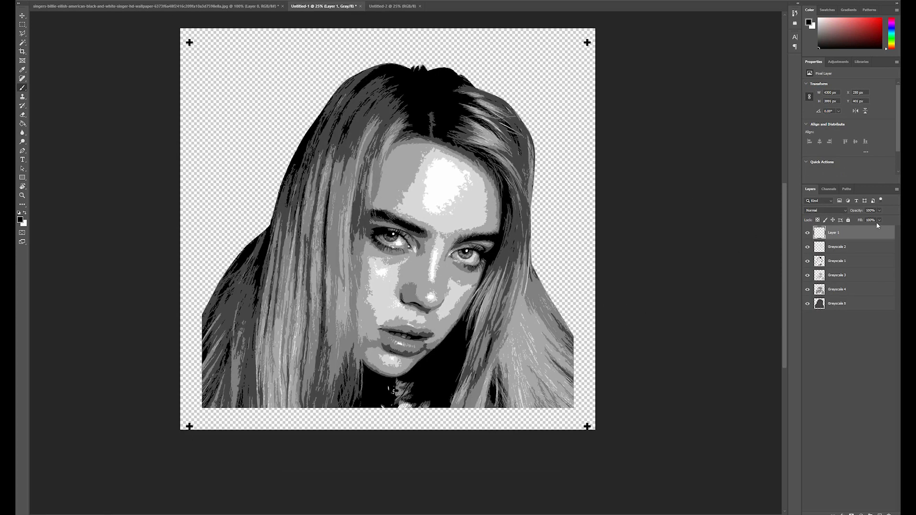
shift+click(854, 307)
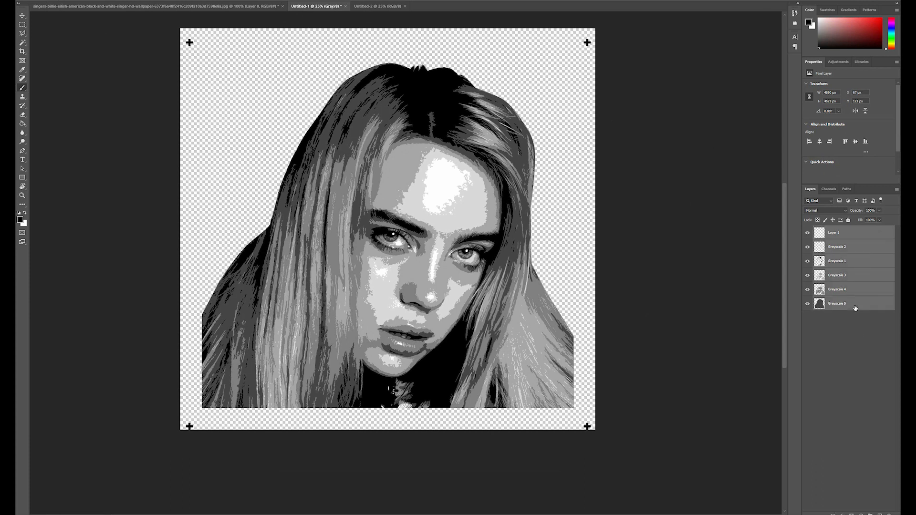
key(v)
drag(850, 252, 390, 148)
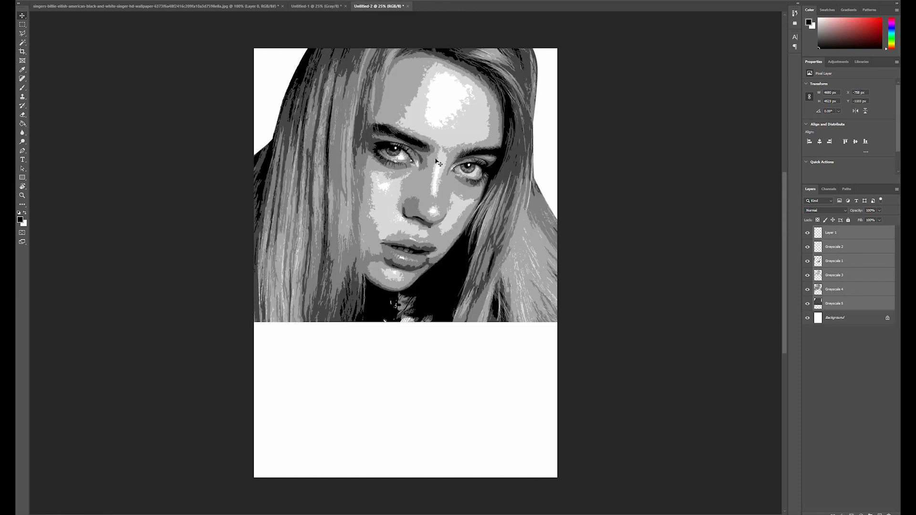
Move the copied layers down the A3 page and scale them together so all four registration marks fit within its width.
drag(447, 135, 442, 248)
key(ctrl+t)
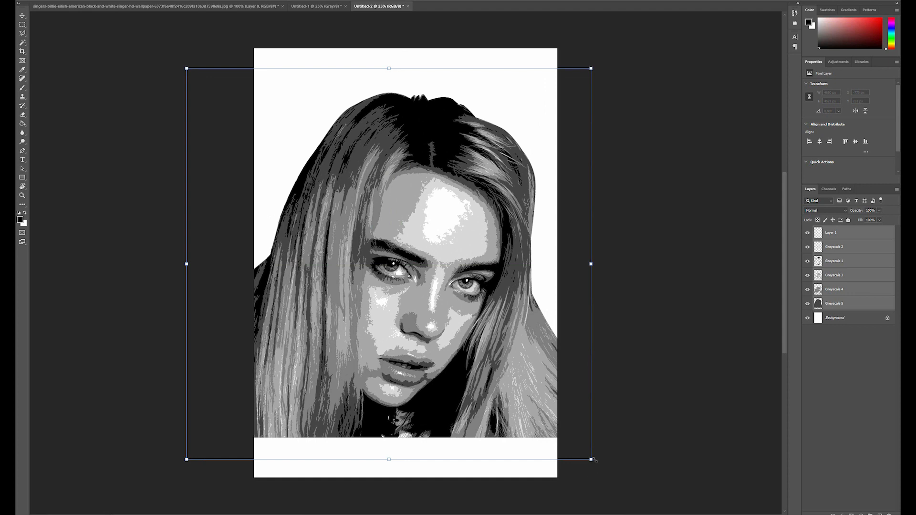
key(alt+shift)
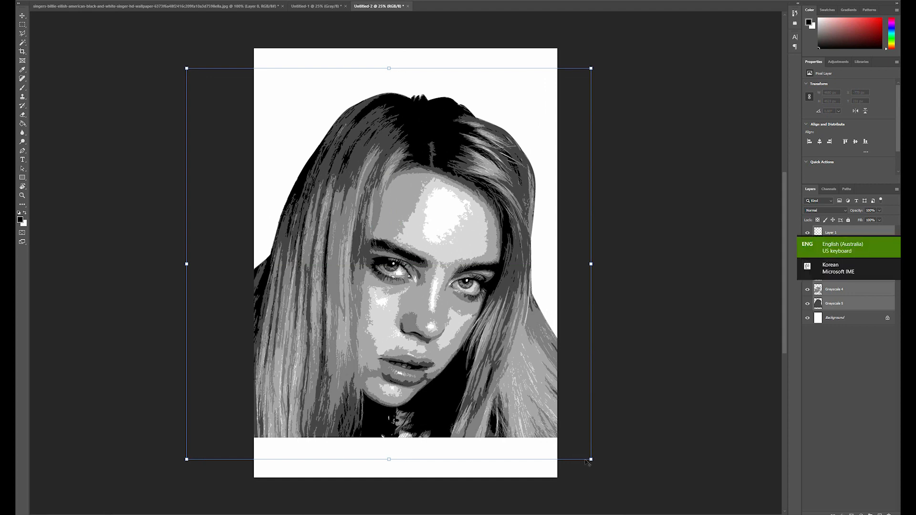
key(Escape)
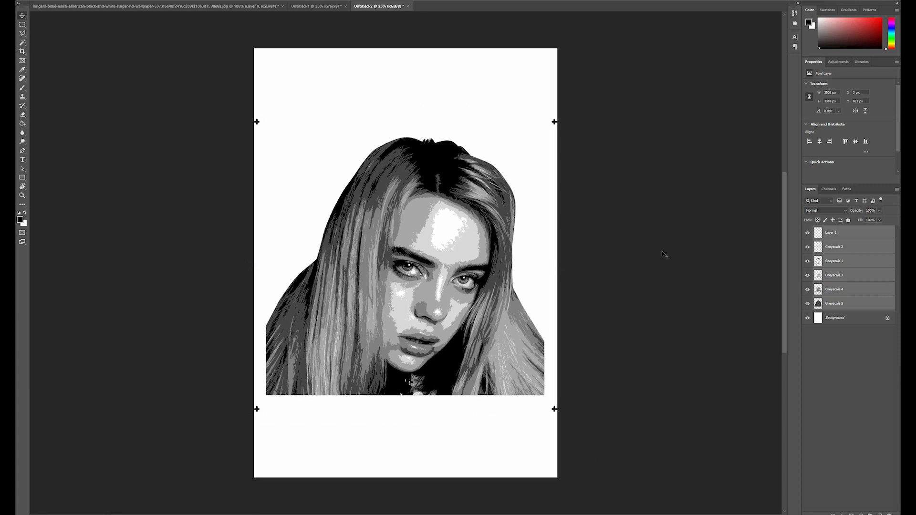
Delete the white Background layer from the A3 document.
click(846, 324)
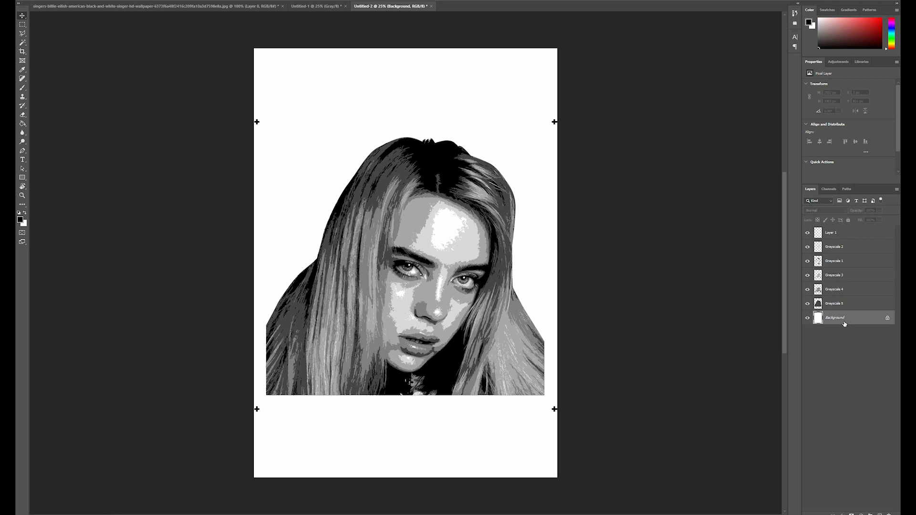
key(Delete)
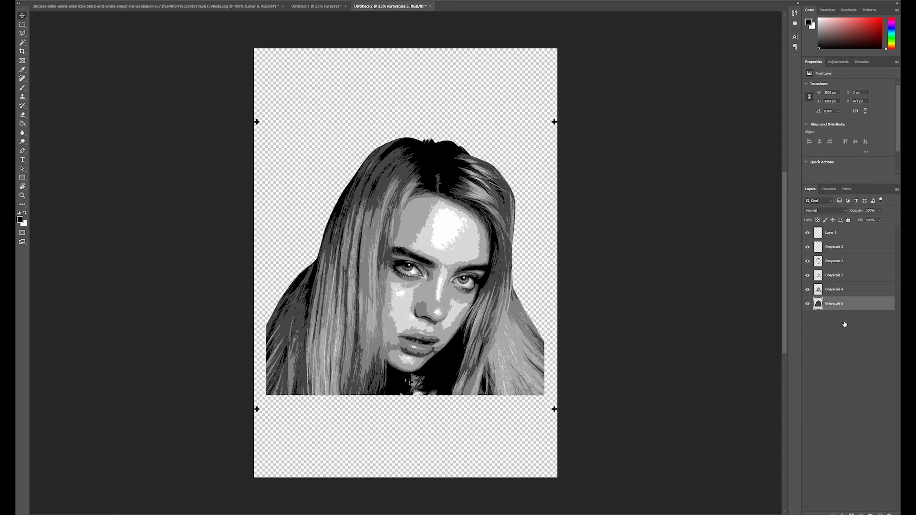
click(838, 238)
click(853, 302)
key(alt+f)
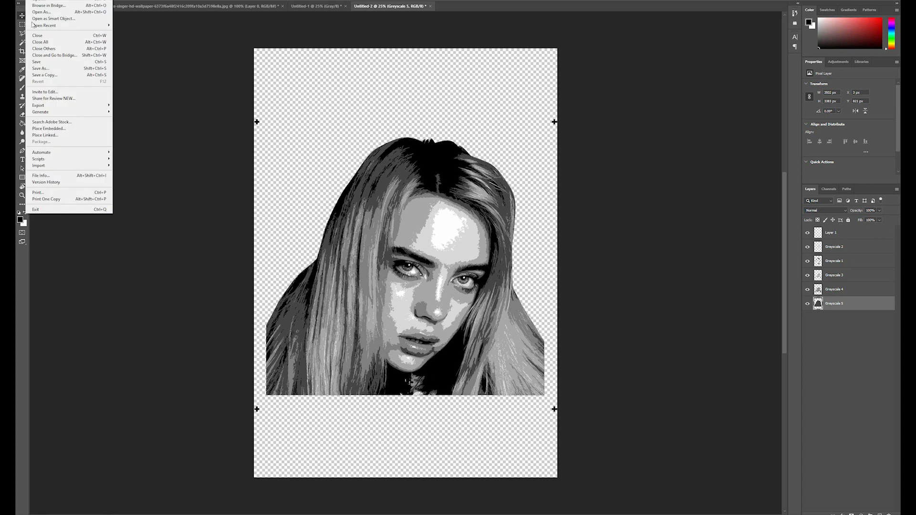
Hide Layer 1 and Greyscale 1 through 4 in the A3 document, leaving only Greyscale 5 displayed and active.
click(807, 233)
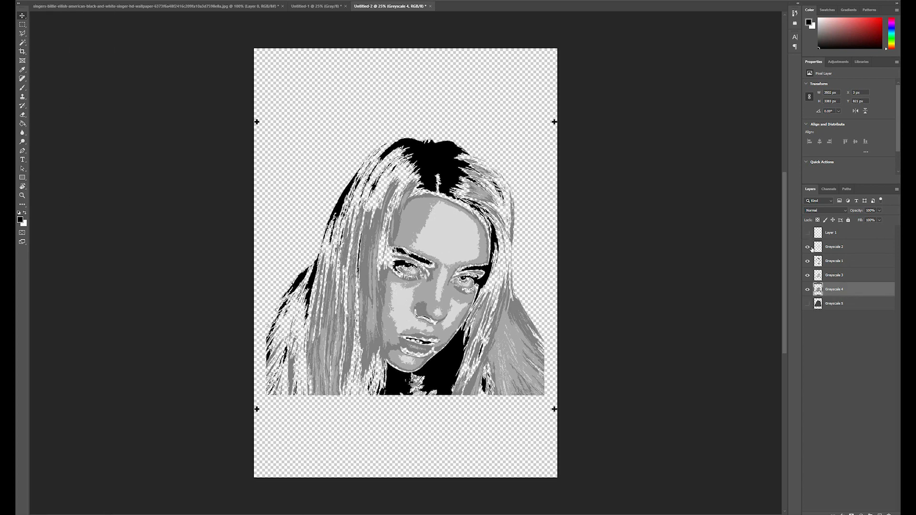
click(808, 247)
click(808, 261)
click(807, 275)
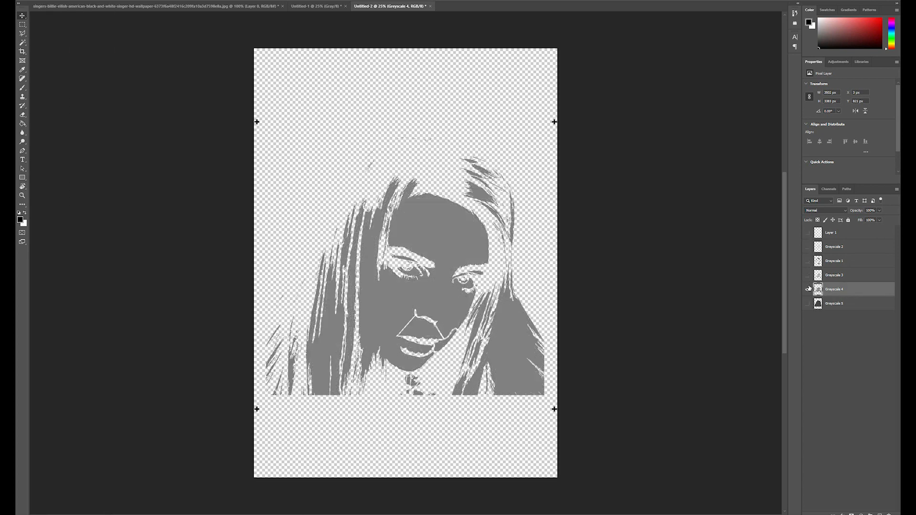
click(807, 289)
click(807, 304)
click(857, 303)
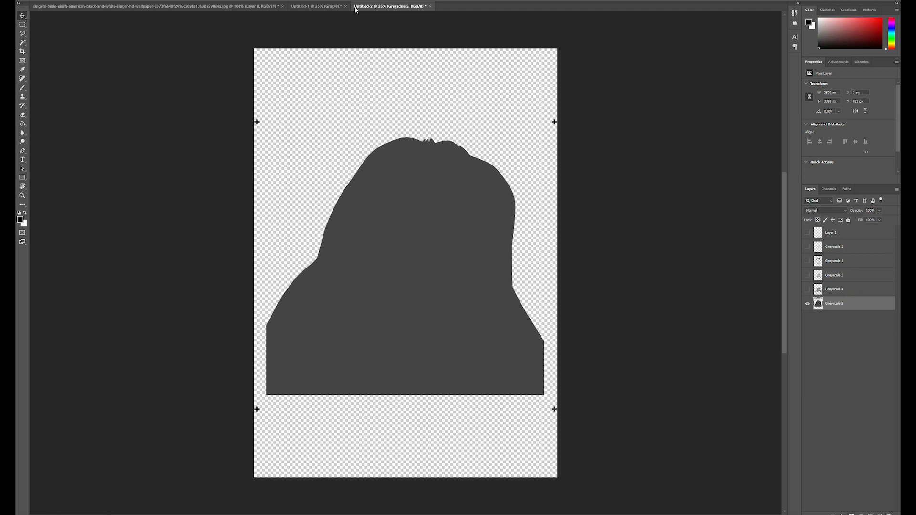
Export the Greyscale 5 layer as a PNG, replacing Layer 6 Grey base.png in the BE Stencil folder.
click(31, 1)
mouse_move(72, 106)
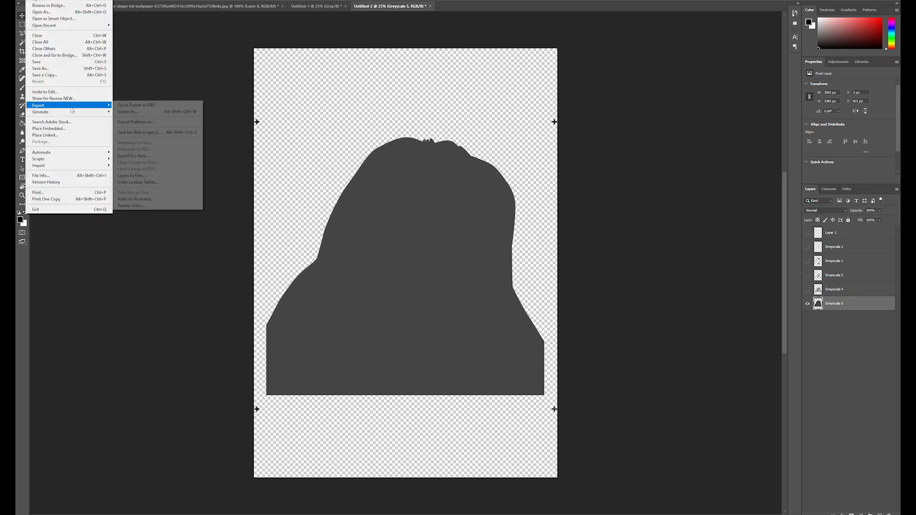
click(136, 106)
click(180, 104)
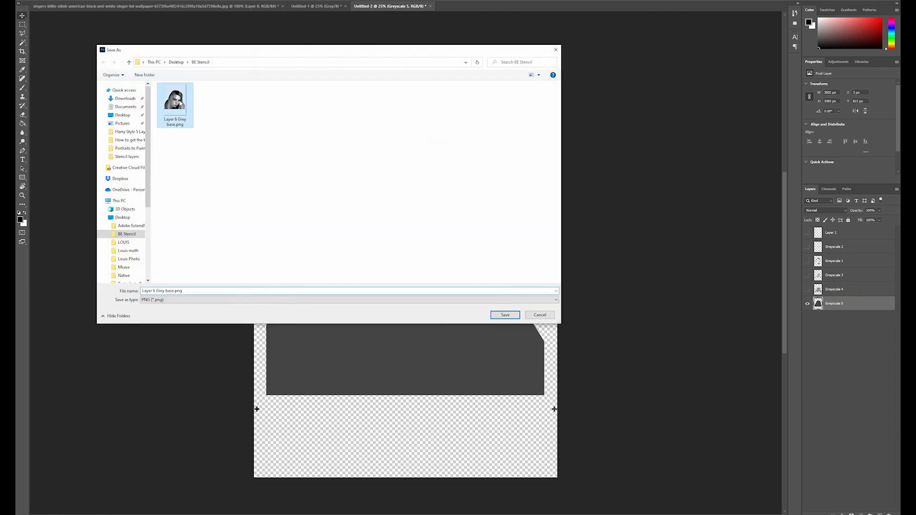
click(504, 315)
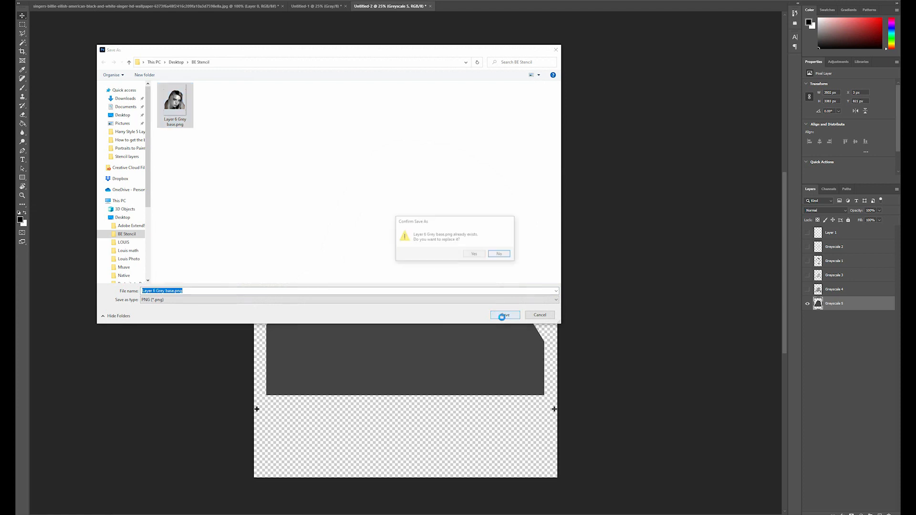
click(477, 255)
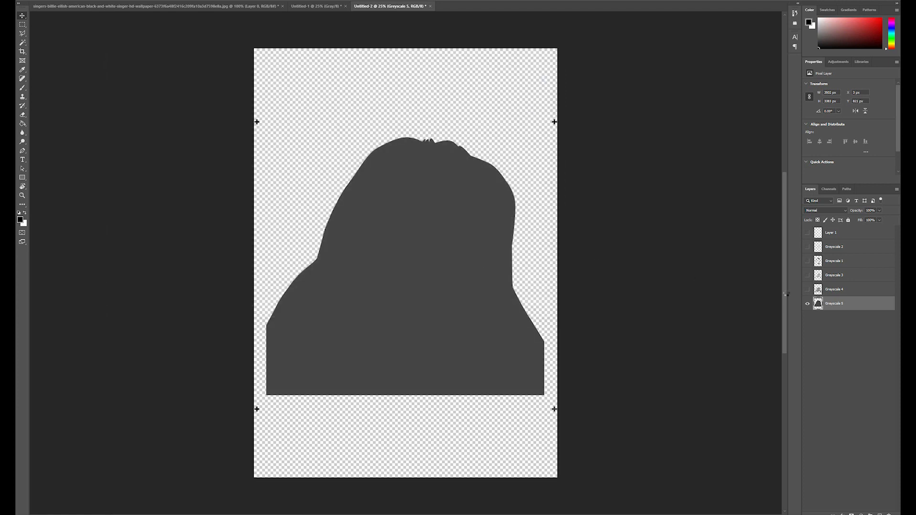
Display Greyscale 4 in place of Greyscale 5 and make it the active layer.
click(807, 289)
click(807, 303)
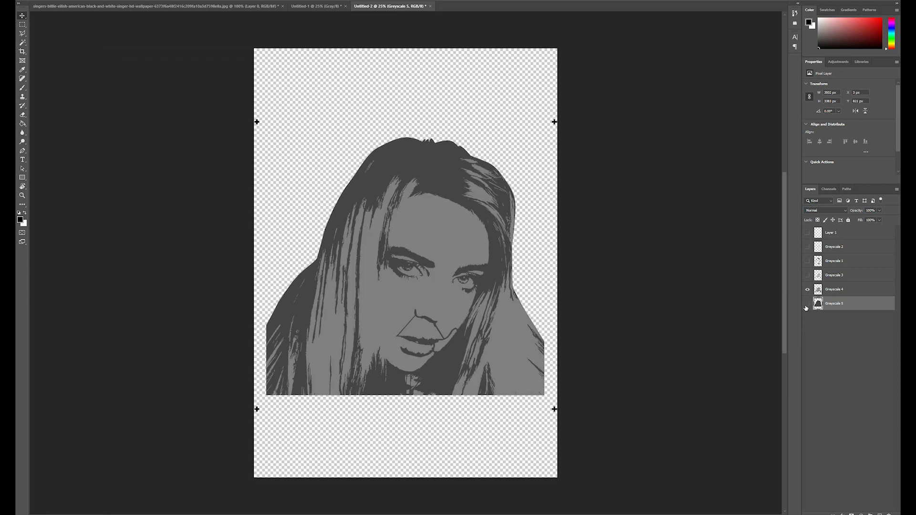
click(837, 290)
Start a PNG export of the Greyscale 4 layer into the BE Stencil folder and edit its file name.
click(32, 0)
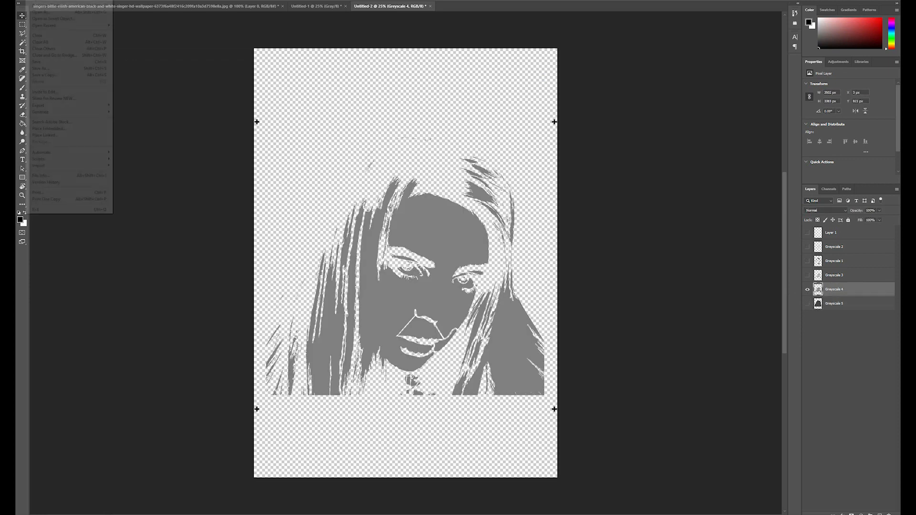
mouse_move(69, 109)
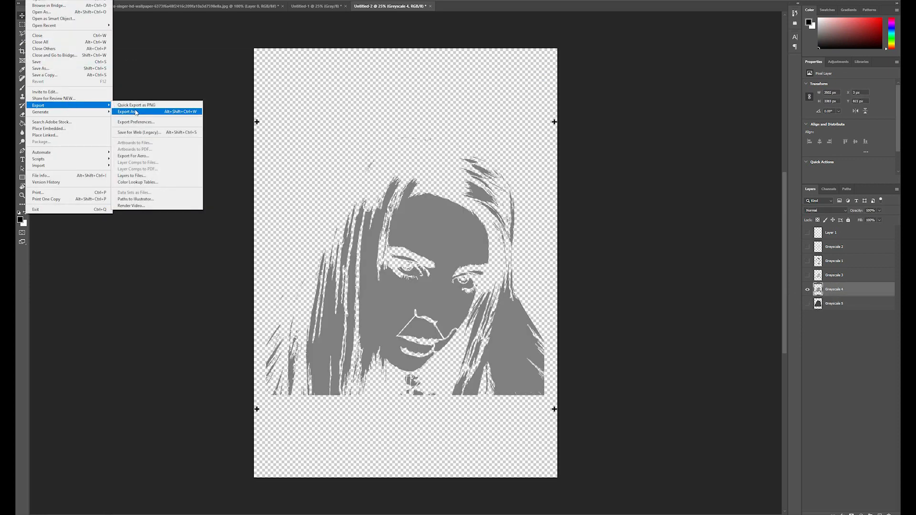
click(138, 109)
click(182, 112)
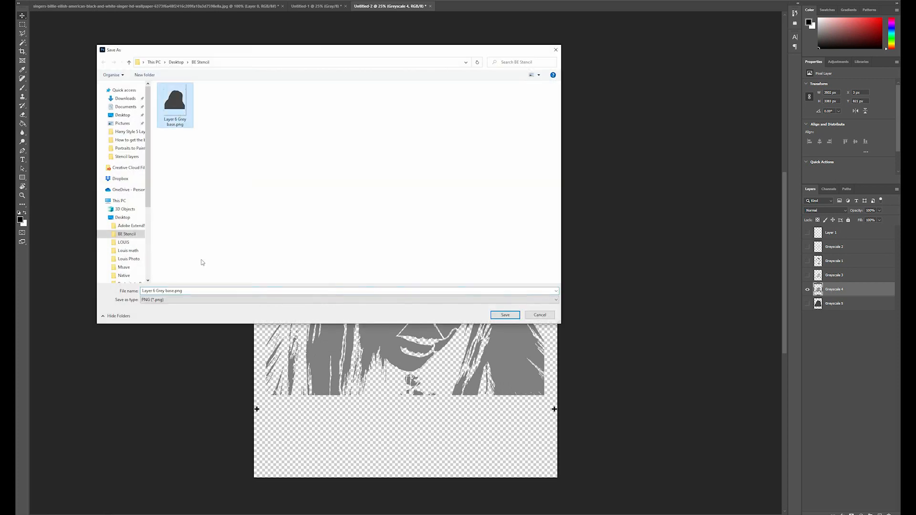
click(154, 290)
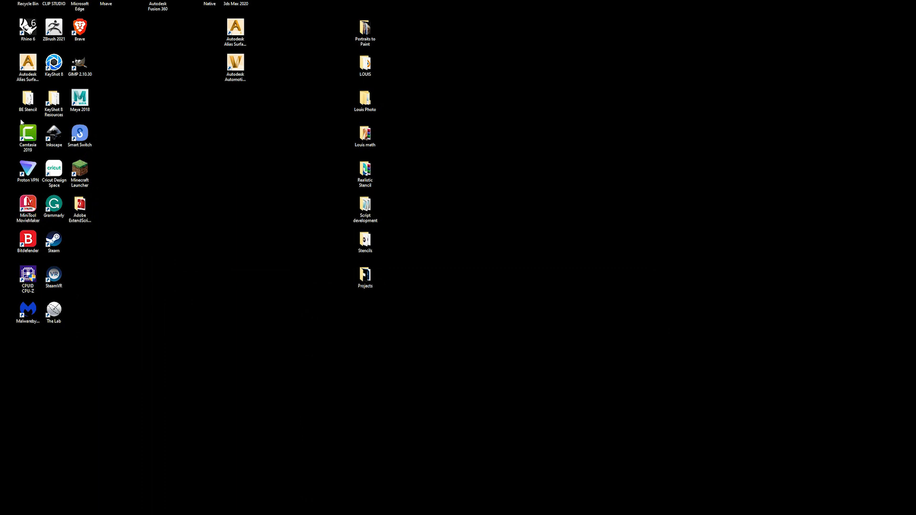
Switch to Cricut Design Space from the desktop and dismiss the Cricut Access trial offer.
click(62, 174)
double_click(65, 174)
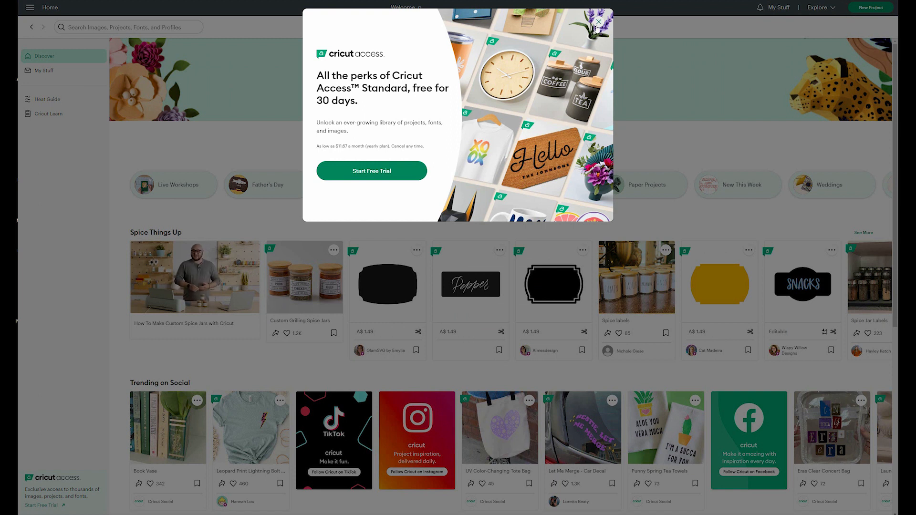
click(598, 22)
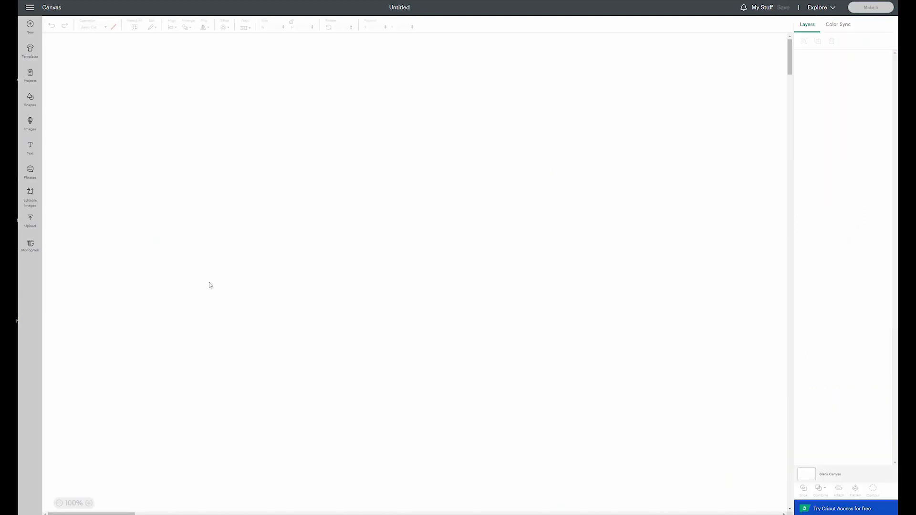
Load Layer 6 Grey base.png from the BE Stencil folder on the Desktop as a new image upload.
click(30, 220)
click(77, 120)
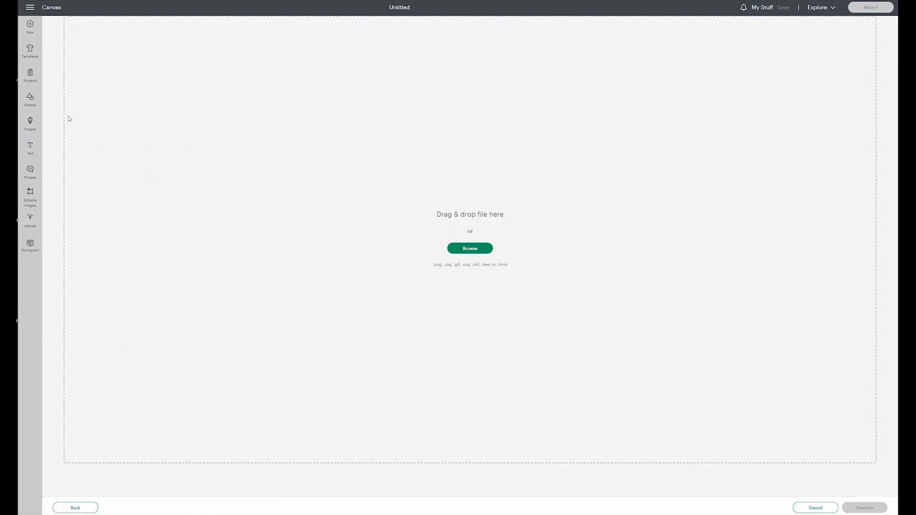
click(470, 249)
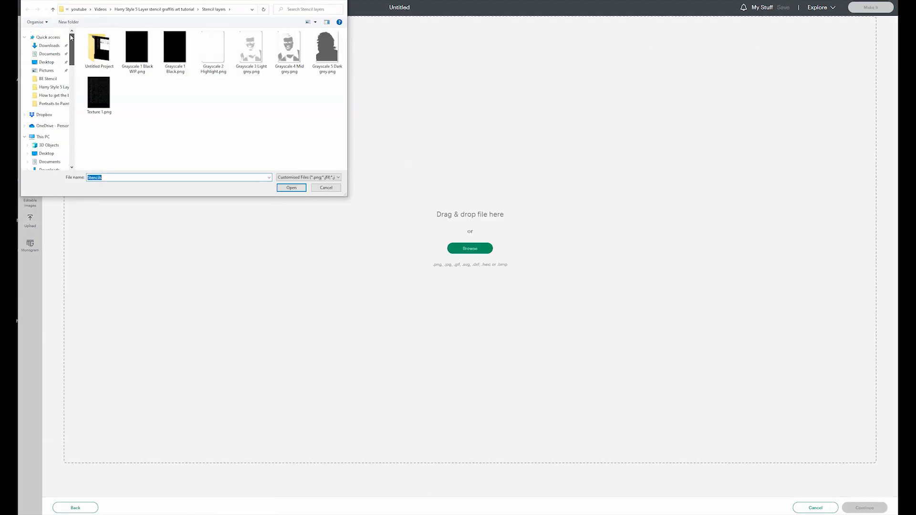
click(46, 153)
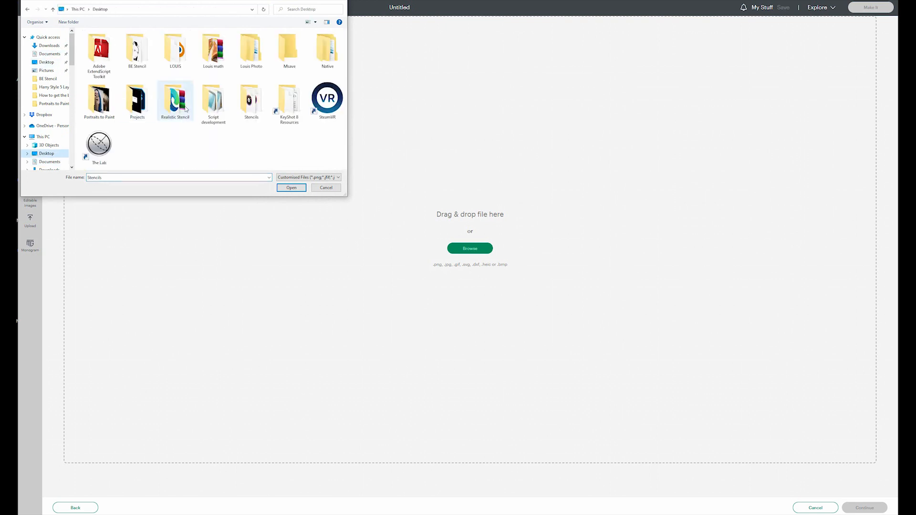
double_click(134, 57)
click(213, 53)
click(291, 187)
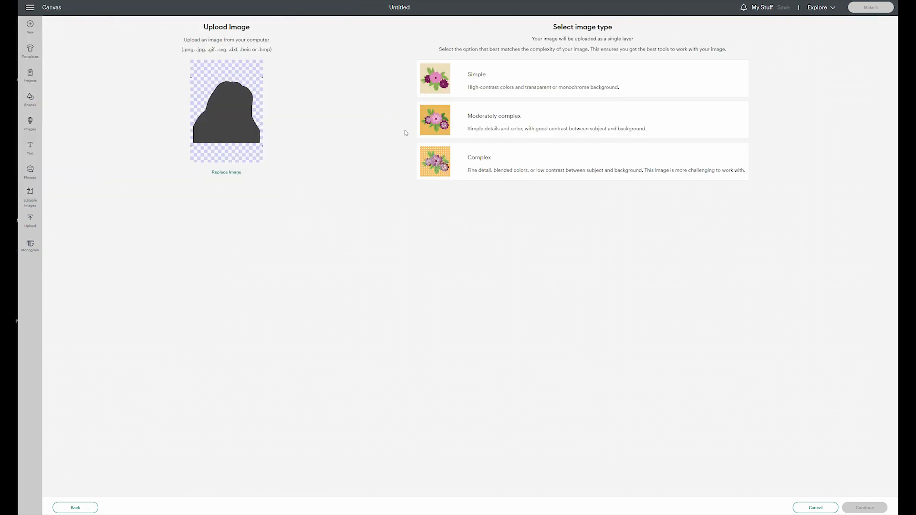
Upload the silhouette as a Simple image without removing any background, and add it to the canvas.
click(542, 70)
click(860, 509)
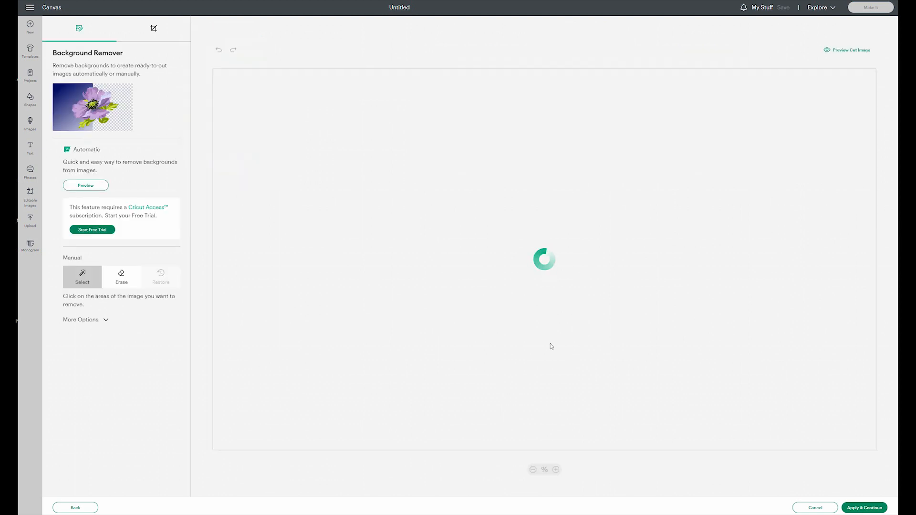
click(864, 509)
click(863, 508)
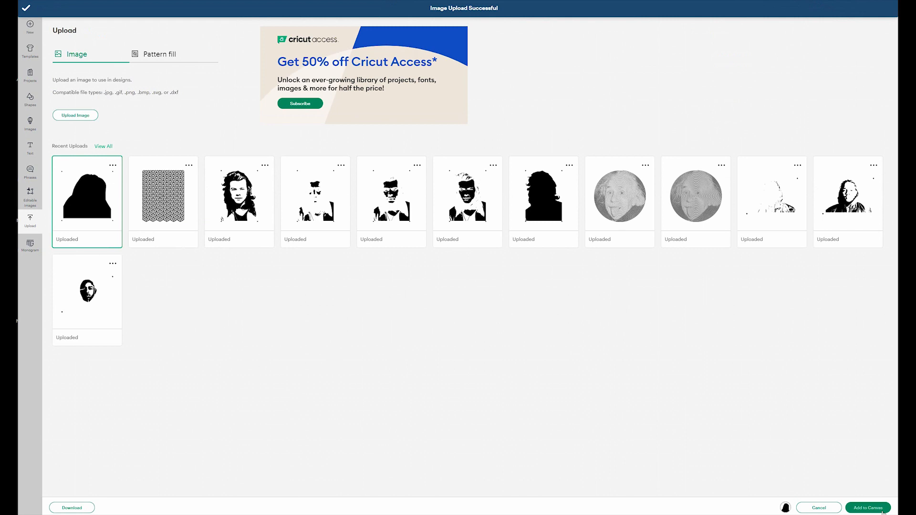
click(882, 510)
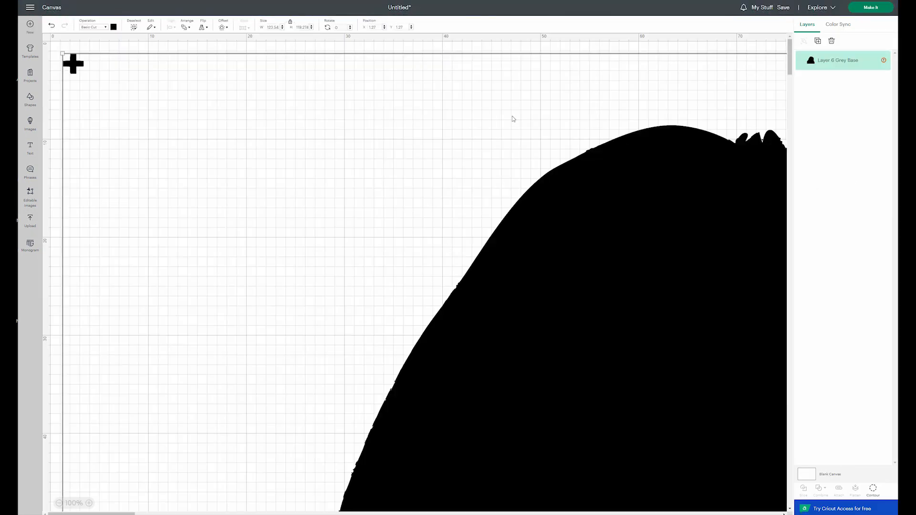
double_click(273, 27)
text(297)
key(Return)
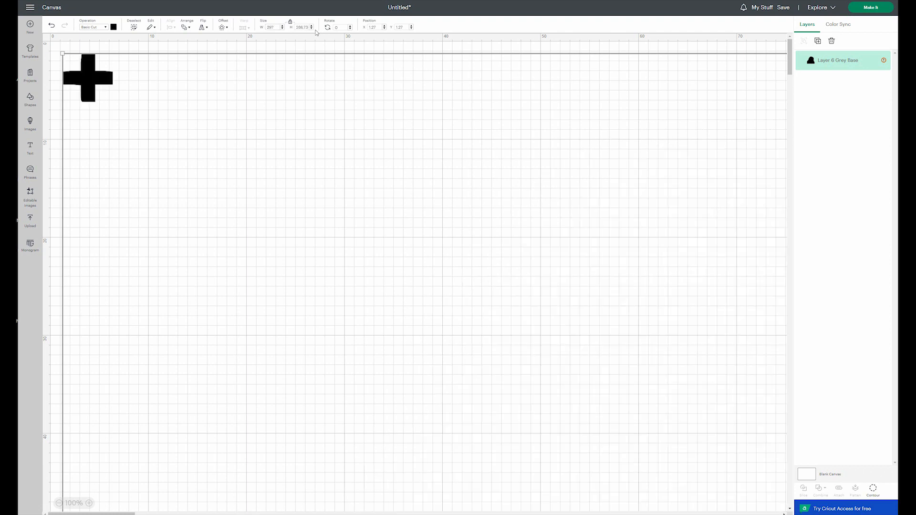
Set the width of the Layer 6 Grey Base image to 29.7 cm with its proportions locked.
double_click(279, 27)
text(2.7)
key(Return)
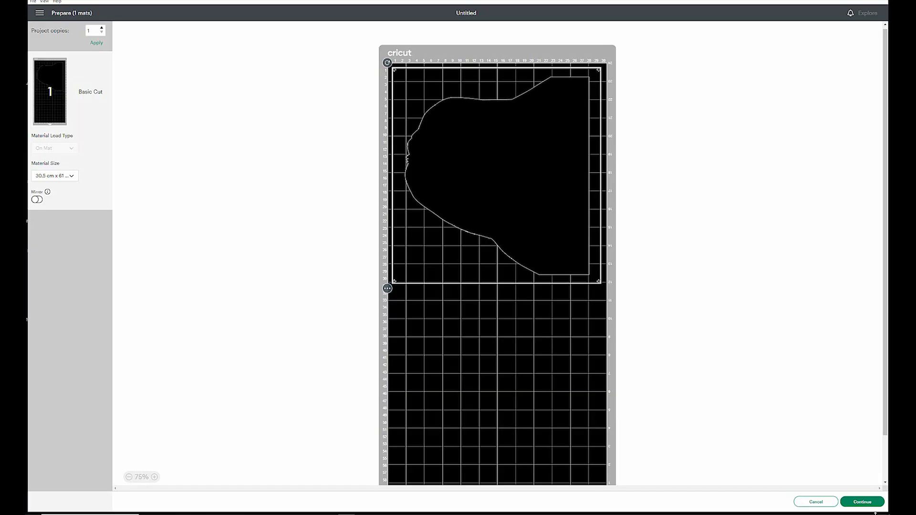
Accept the prepared mat and set the base material to Medium Cardstock – 80 lb (216 gsm).
click(862, 502)
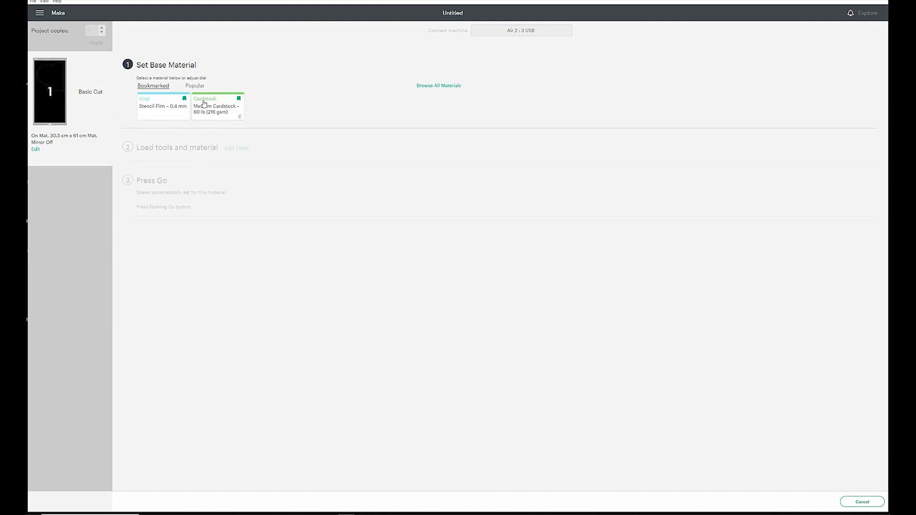
click(224, 114)
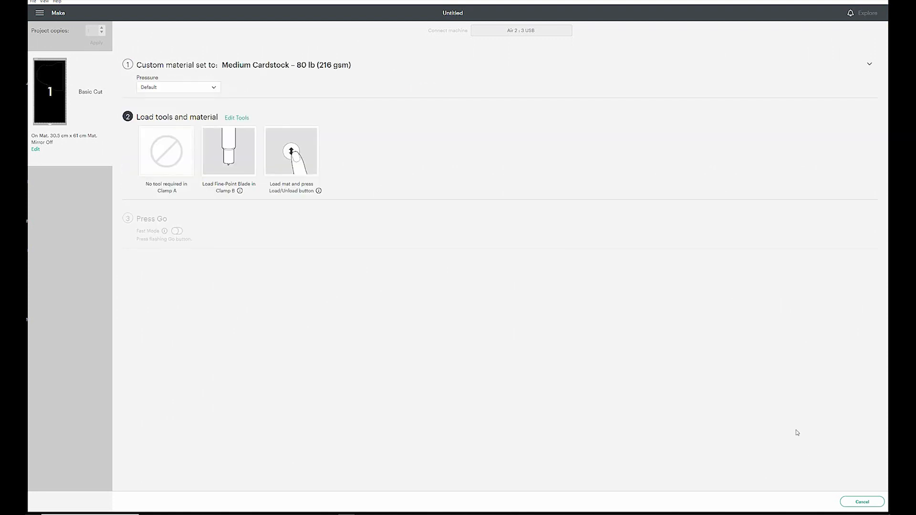